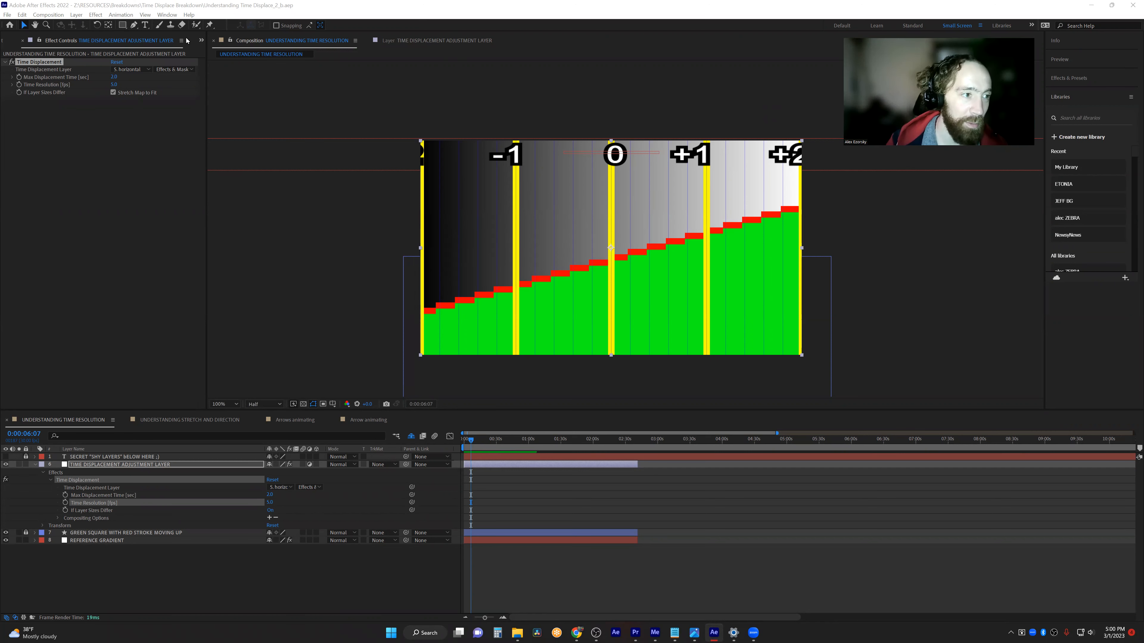
Show the project's item list in a wider panel and lock the REFERENCE GRADIENT layer.
{"action": "left_click", "coordinate": [209, 48]}
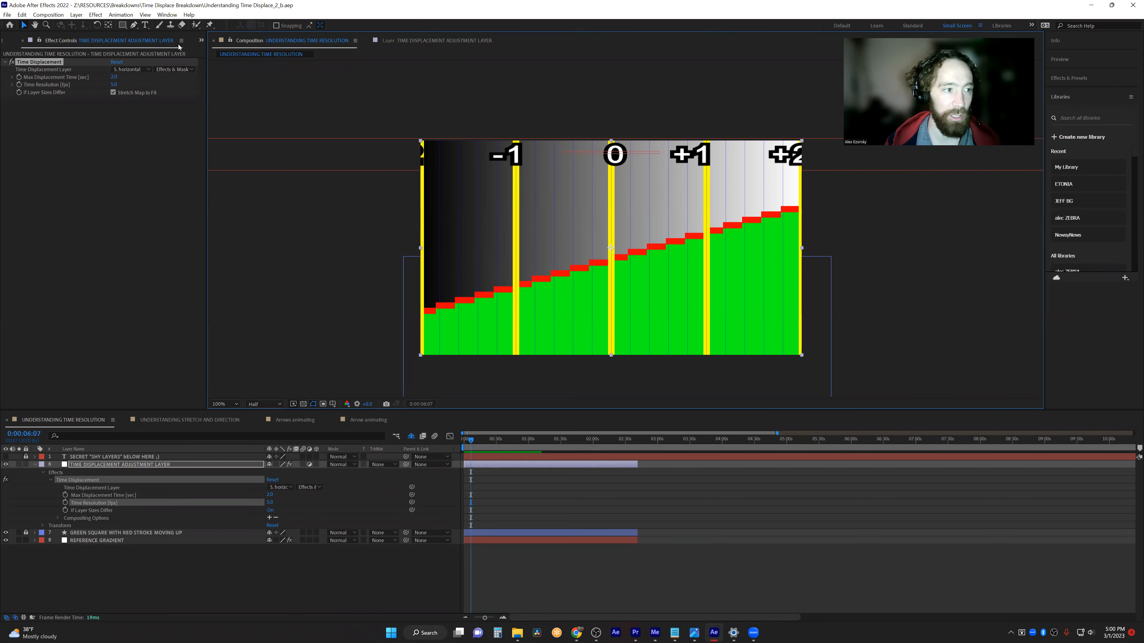
{"action": "left_click", "coordinate": [3, 40]}
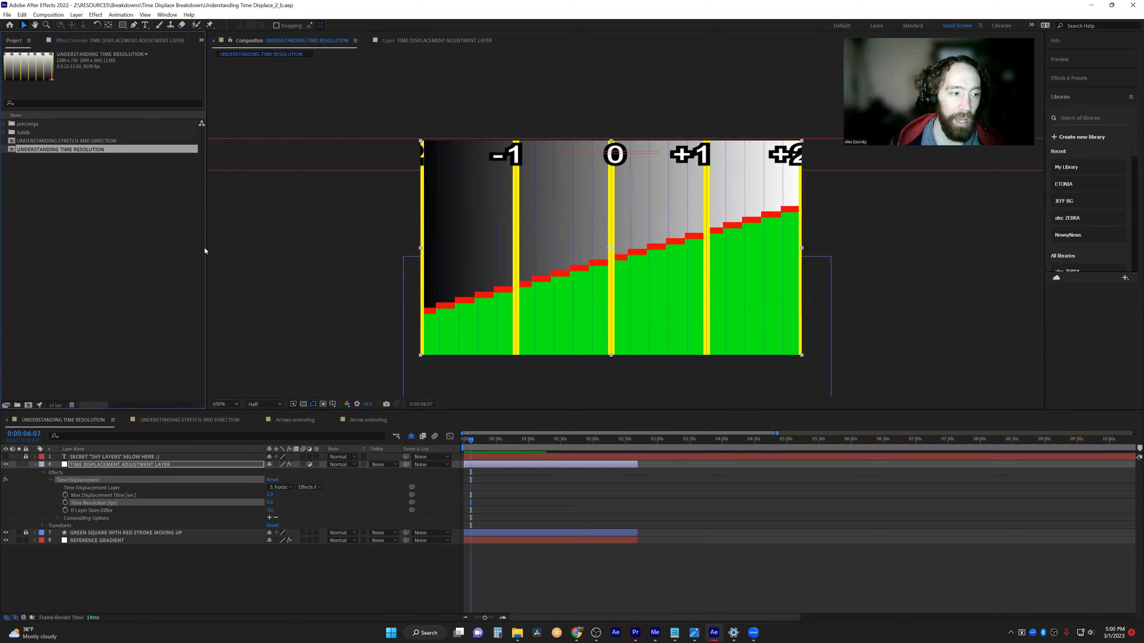
{"action": "left_click_drag", "start_coordinate": [204, 252], "coordinate": [245, 250]}
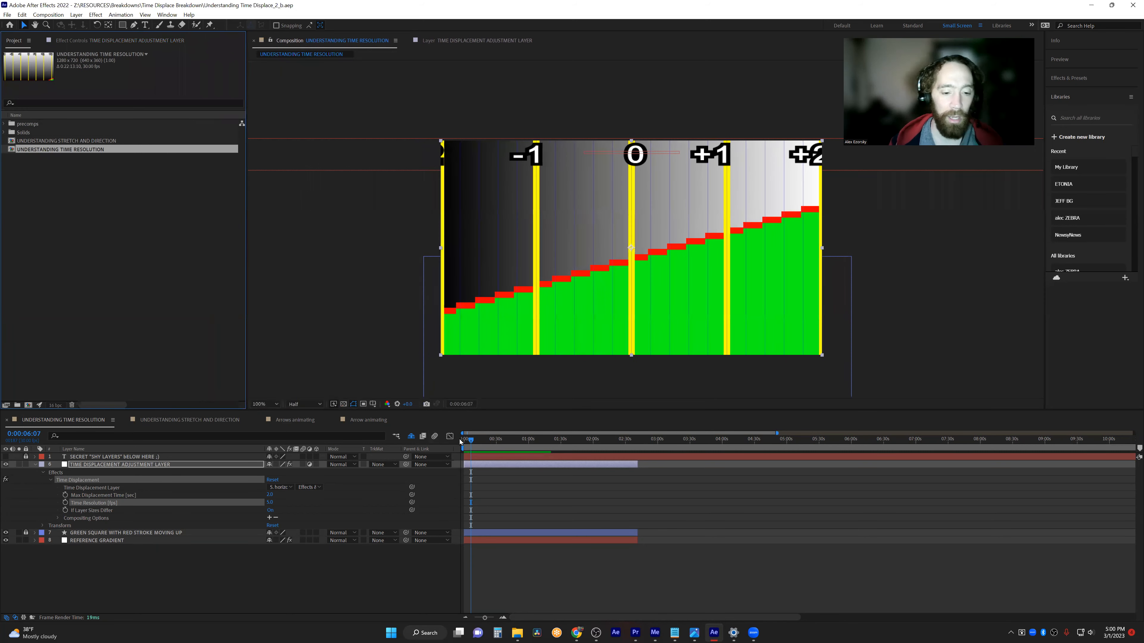
{"action": "left_click", "coordinate": [25, 540]}
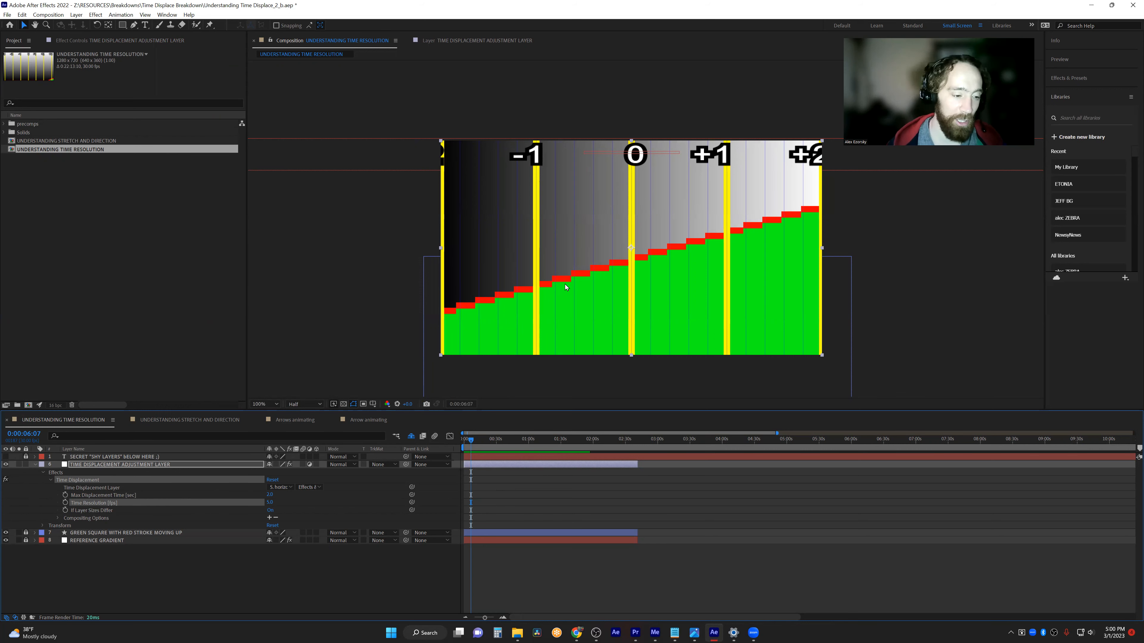
Set the adjustment layer's Max Displacement Time to 0 and scrub the composition to 0:00:07:02.
{"action": "left_click", "coordinate": [270, 495]}
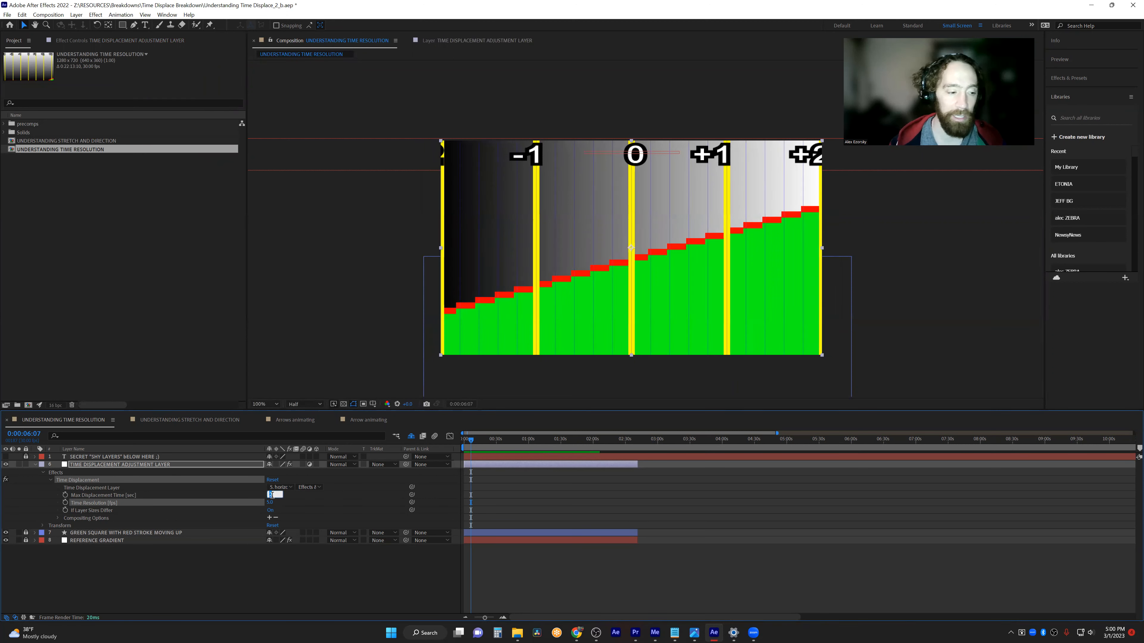
{"action": "type", "text": "0"}
{"action": "key", "text": "Return"}
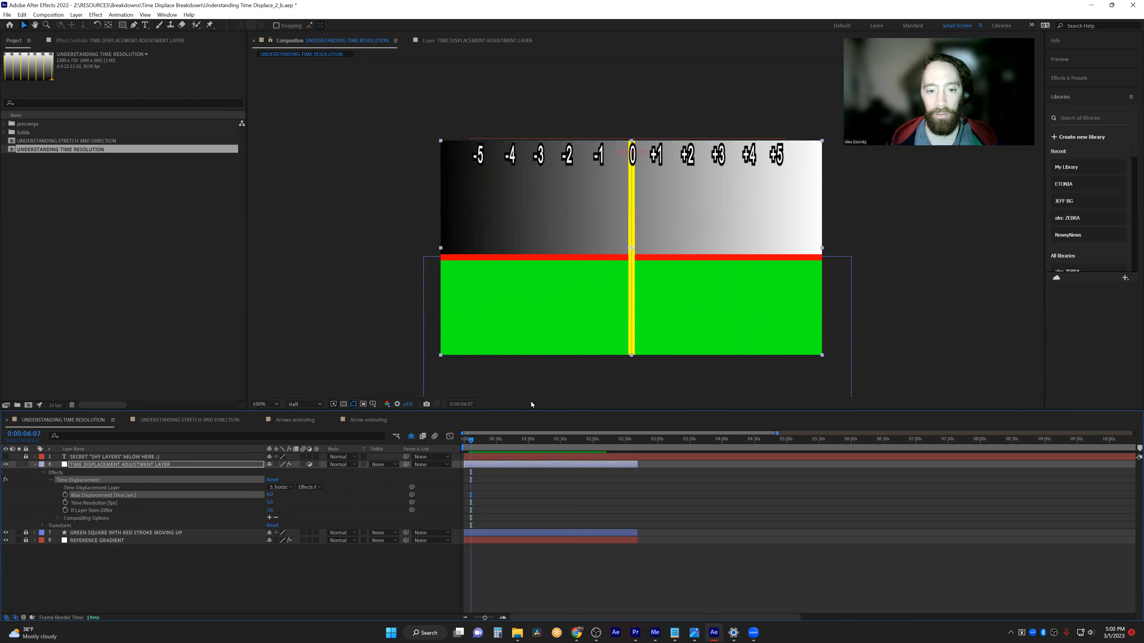
{"action": "left_click_drag", "start_coordinate": [471, 439], "coordinate": [471, 440]}
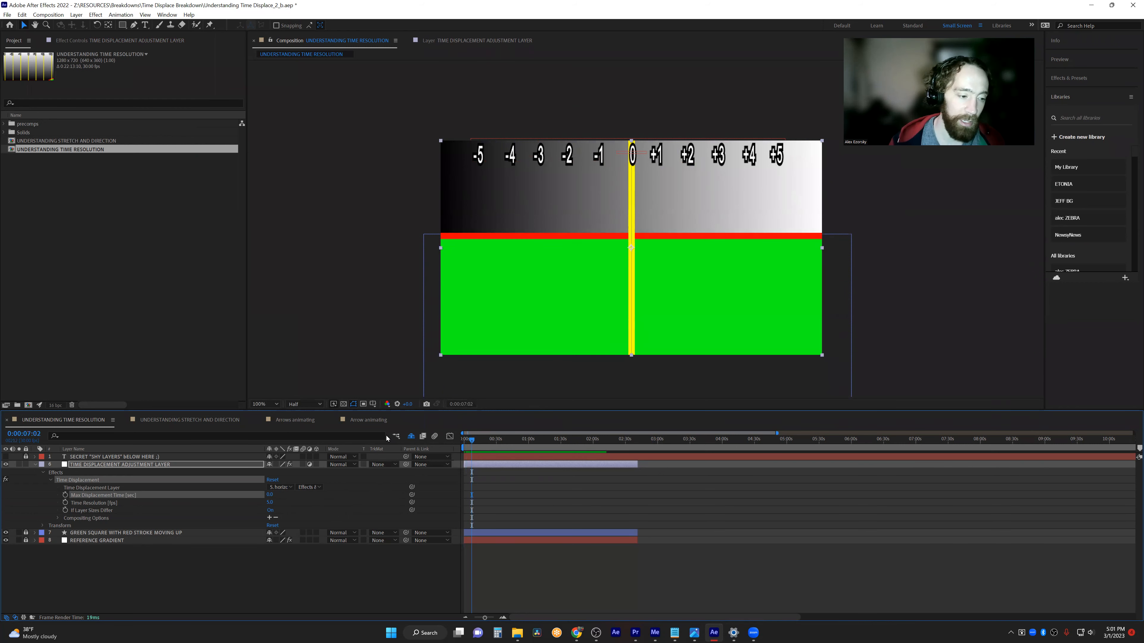
Set the adjustment layer's Max Displacement Time to 1 second, then raise it to 2 seconds.
{"action": "left_click", "coordinate": [270, 494]}
{"action": "type", "text": "1"}
{"action": "key", "text": "Return"}
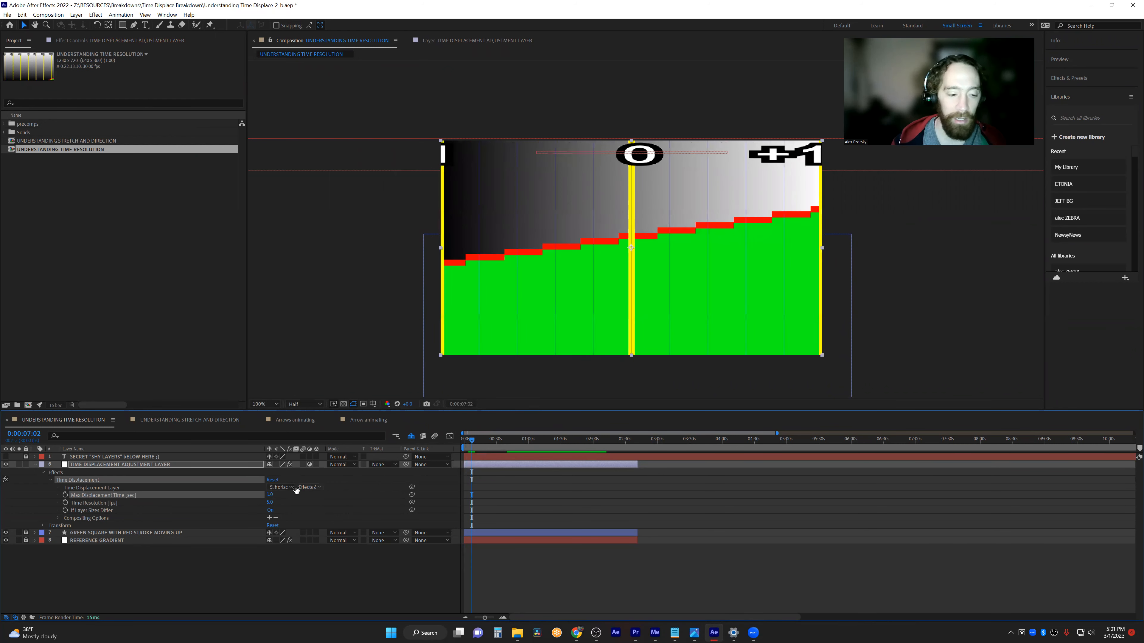
{"action": "left_click", "coordinate": [271, 495]}
{"action": "type", "text": "2"}
{"action": "key", "text": "Return"}
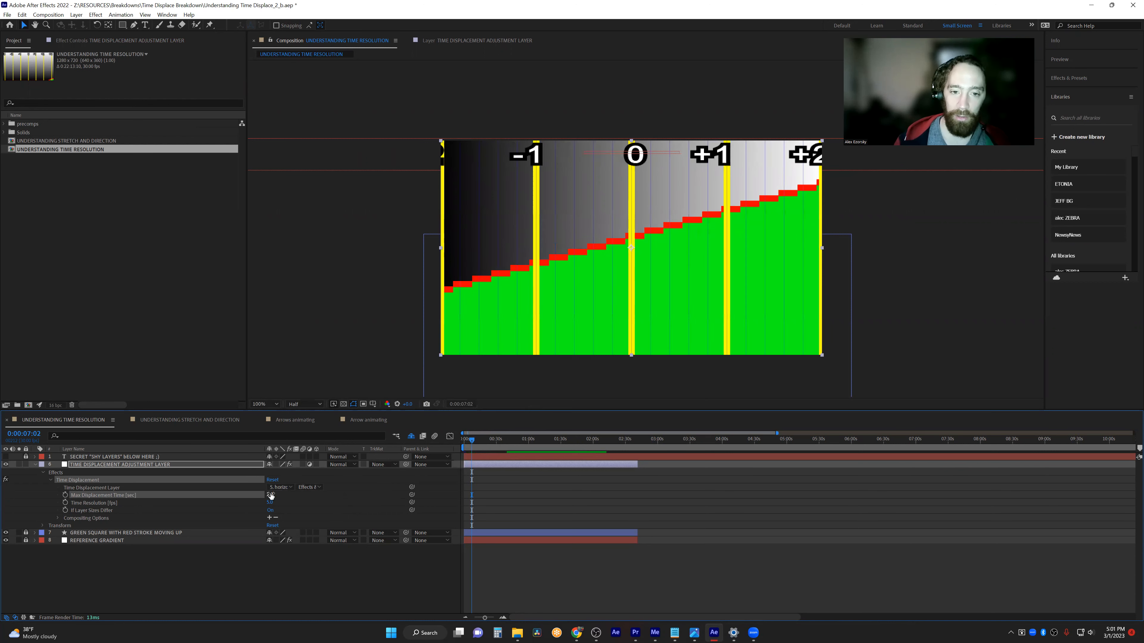
Raise Max Displacement Time gradually to about 2.4 seconds and scrub the animation, ending at 0:00:05:24.
{"action": "left_click_drag", "start_coordinate": [271, 495], "coordinate": [274, 494]}
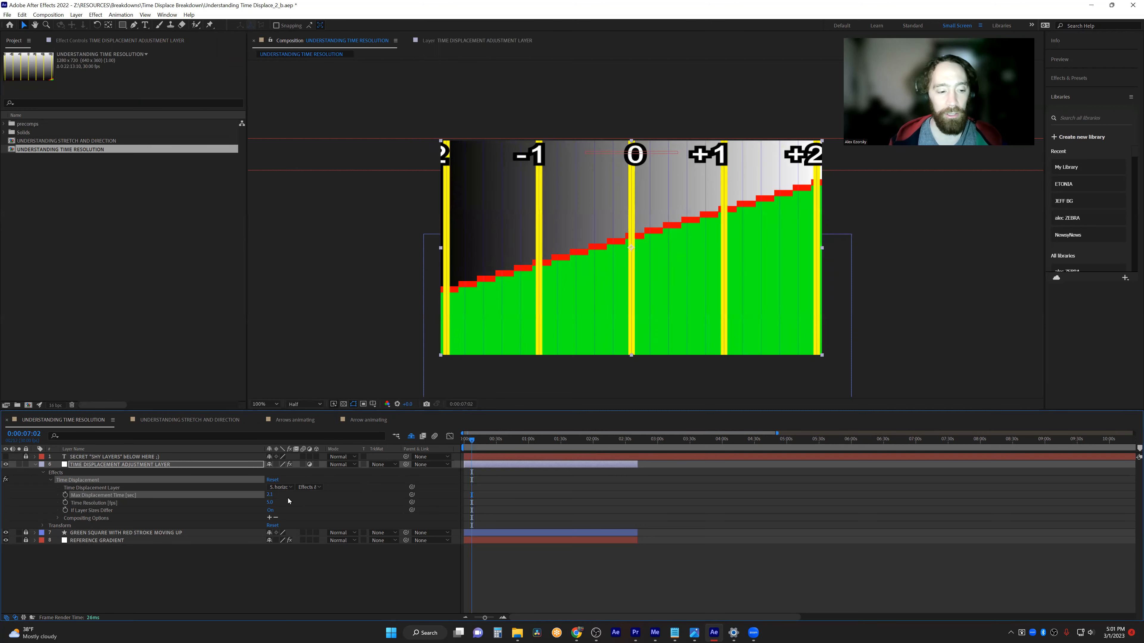
{"action": "left_click_drag", "start_coordinate": [269, 495], "coordinate": [288, 494]}
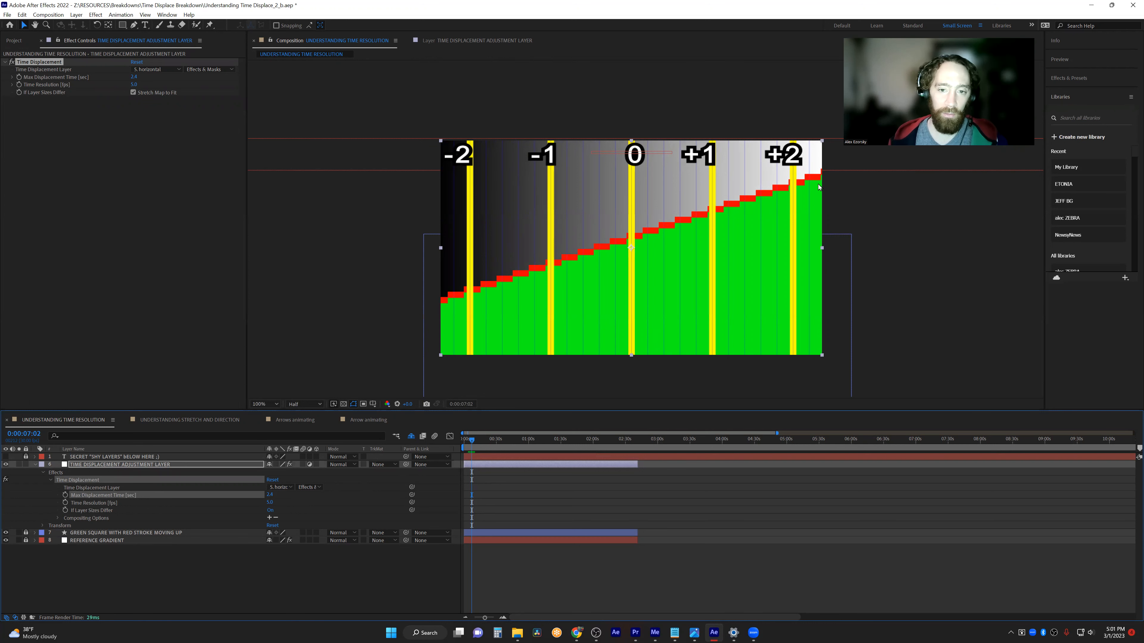
{"action": "left_click_drag", "start_coordinate": [472, 443], "coordinate": [474, 444]}
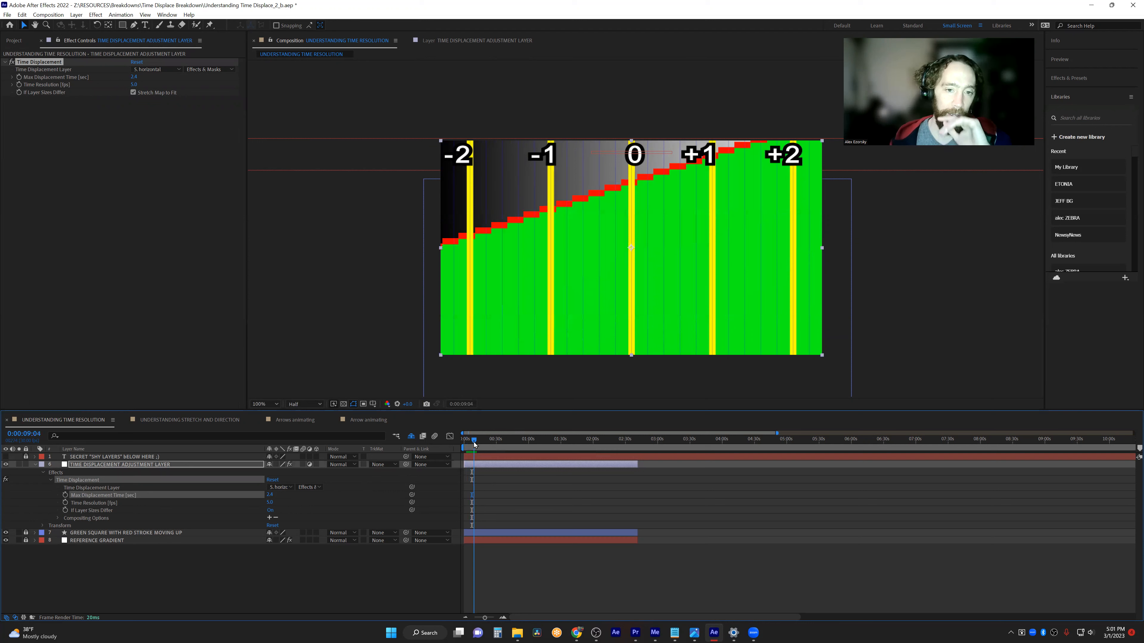
{"action": "left_click_drag", "start_coordinate": [473, 445], "coordinate": [471, 443]}
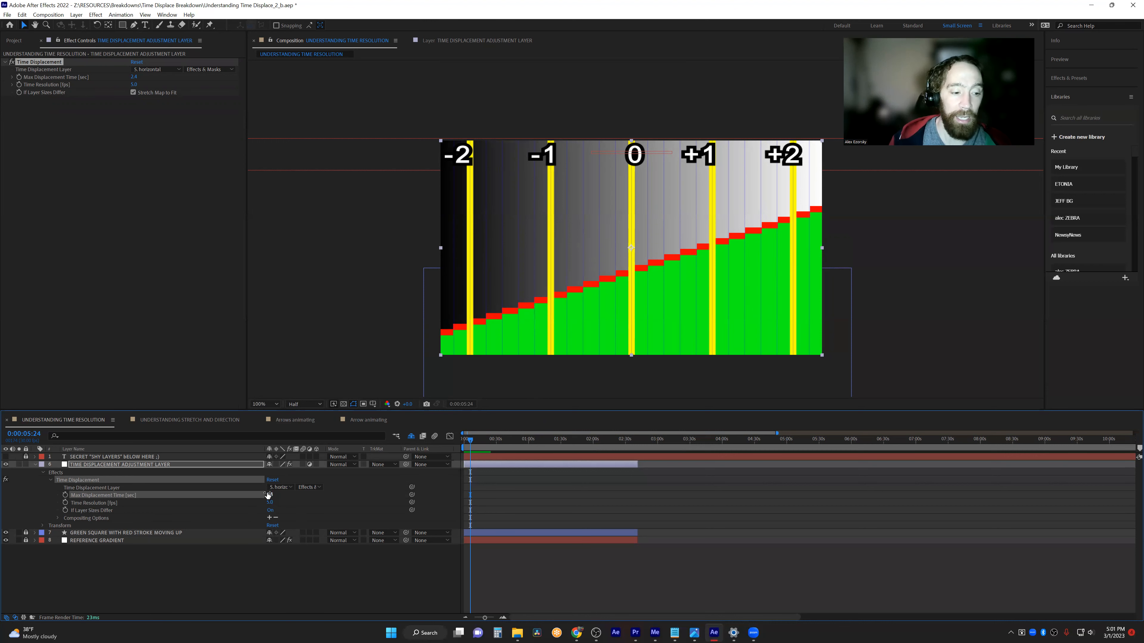
Increase the adjustment layer's Max Displacement Time to about 4.1 seconds, then set it to exactly 5 seconds.
{"action": "left_click_drag", "start_coordinate": [268, 495], "coordinate": [342, 492]}
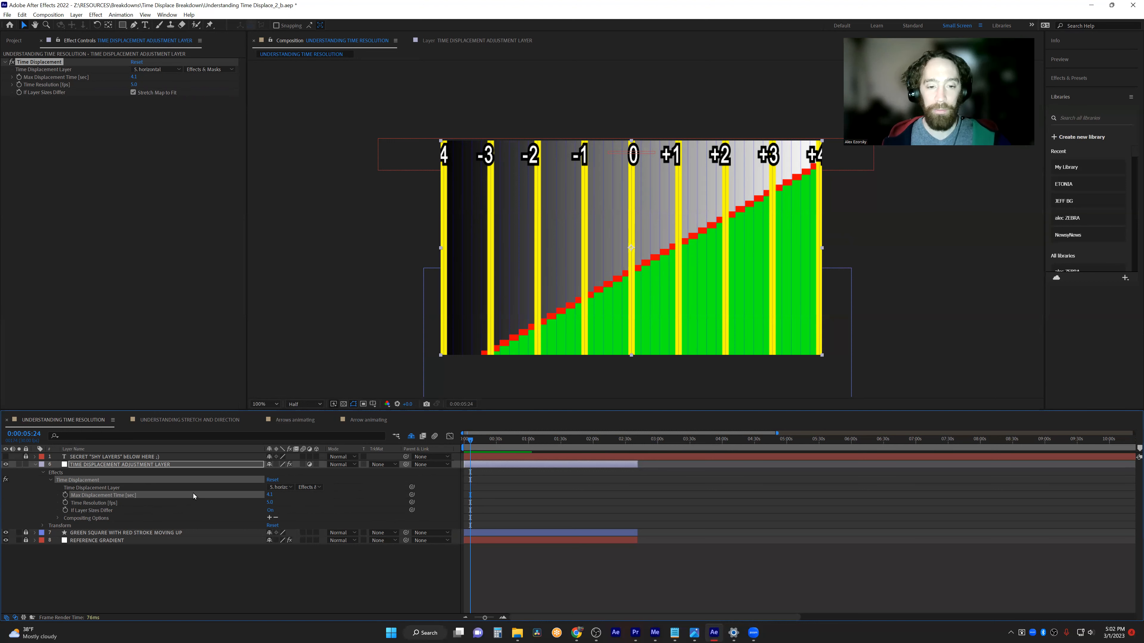
{"action": "left_click", "coordinate": [135, 502]}
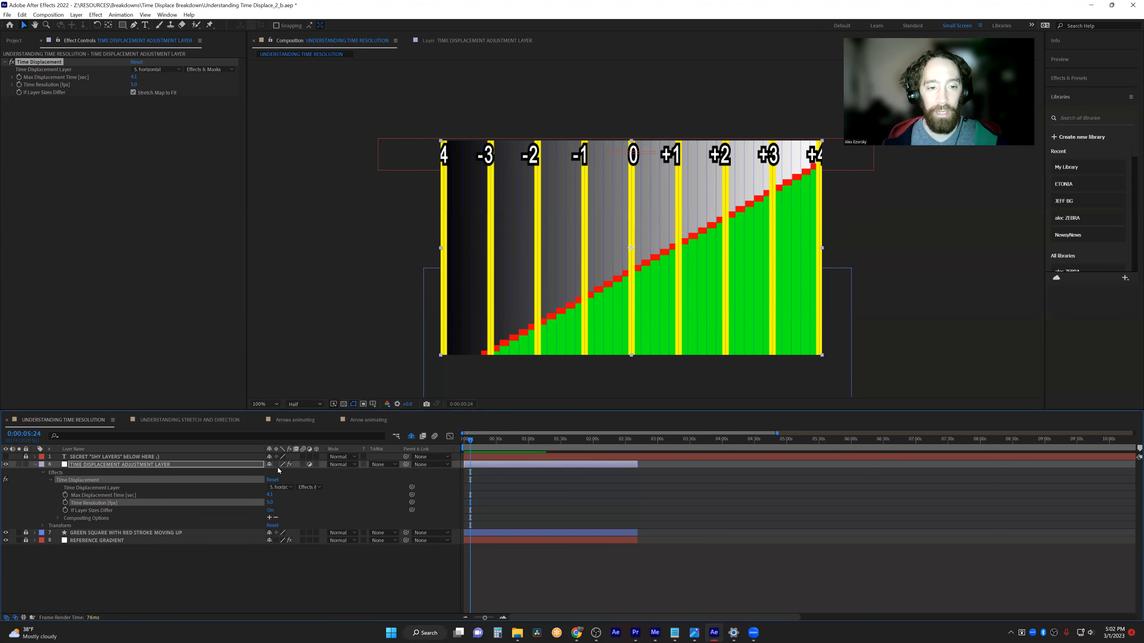
{"action": "left_click", "coordinate": [269, 494]}
{"action": "type", "text": "5"}
{"action": "key", "text": "Return"}
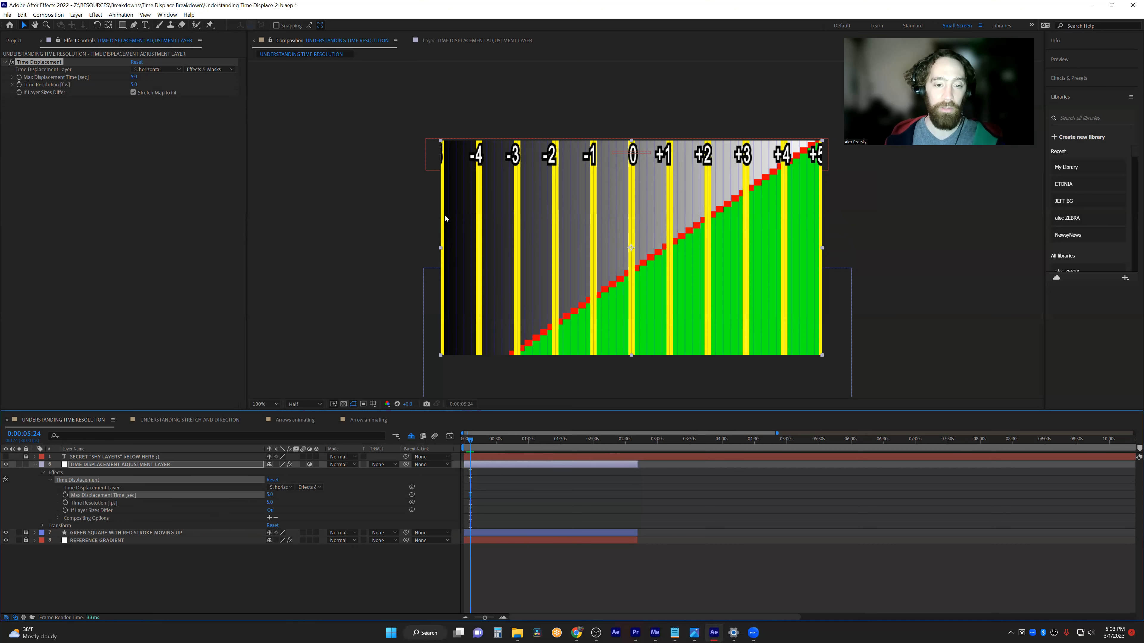
Set the Time Displacement effect's Time Resolution to 10 fps on the adjustment layer.
{"action": "left_click", "coordinate": [267, 503]}
{"action": "type", "text": "10"}
{"action": "key", "text": "Return"}
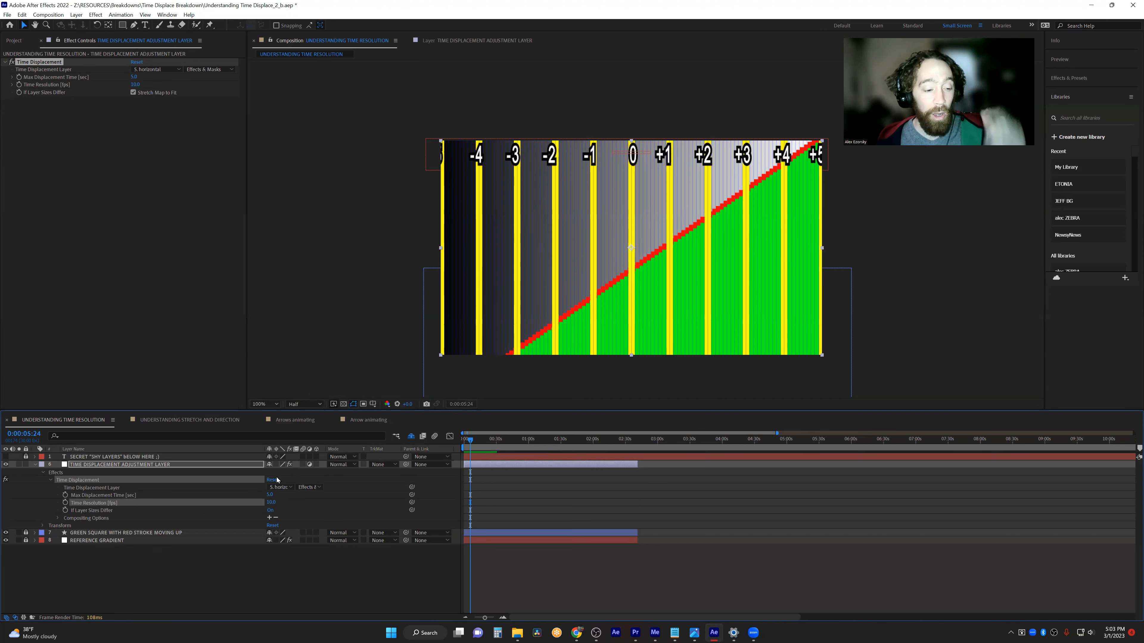
Raise the Time Resolution to about 19 fps, inspect the displaced slices up close, and preview the frame at 0:00:09:29.
{"action": "left_click_drag", "start_coordinate": [271, 502], "coordinate": [315, 501]}
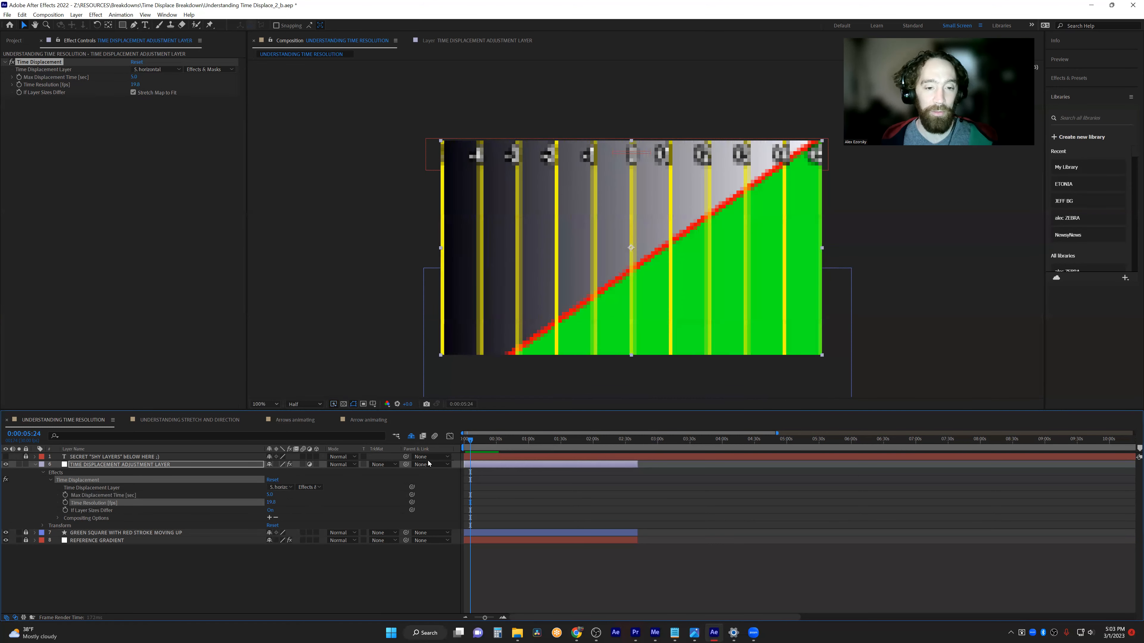
{"action": "scroll", "coordinate": [650, 255], "scroll_direction": "up", "scroll_amount": 2}
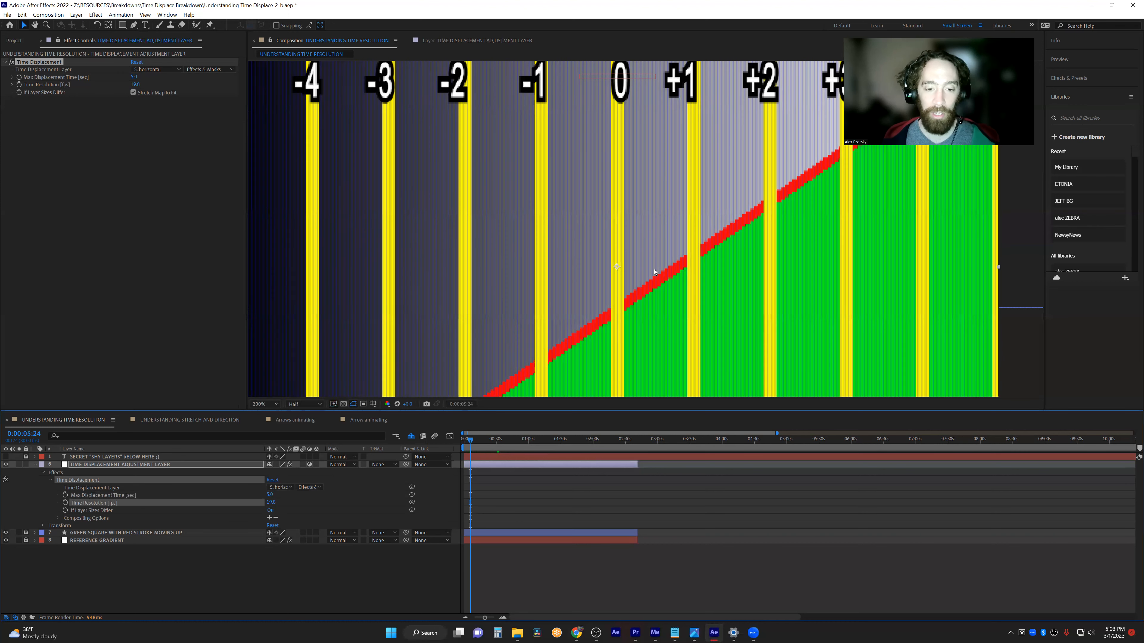
{"action": "key", "text": "comma"}
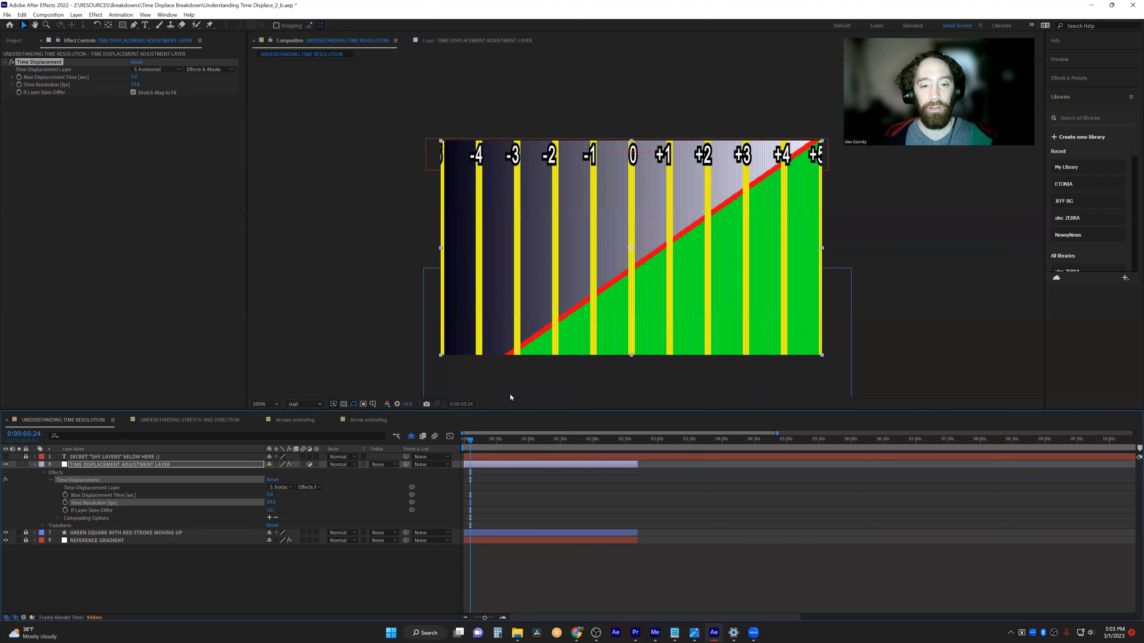
{"action": "left_click", "coordinate": [475, 440]}
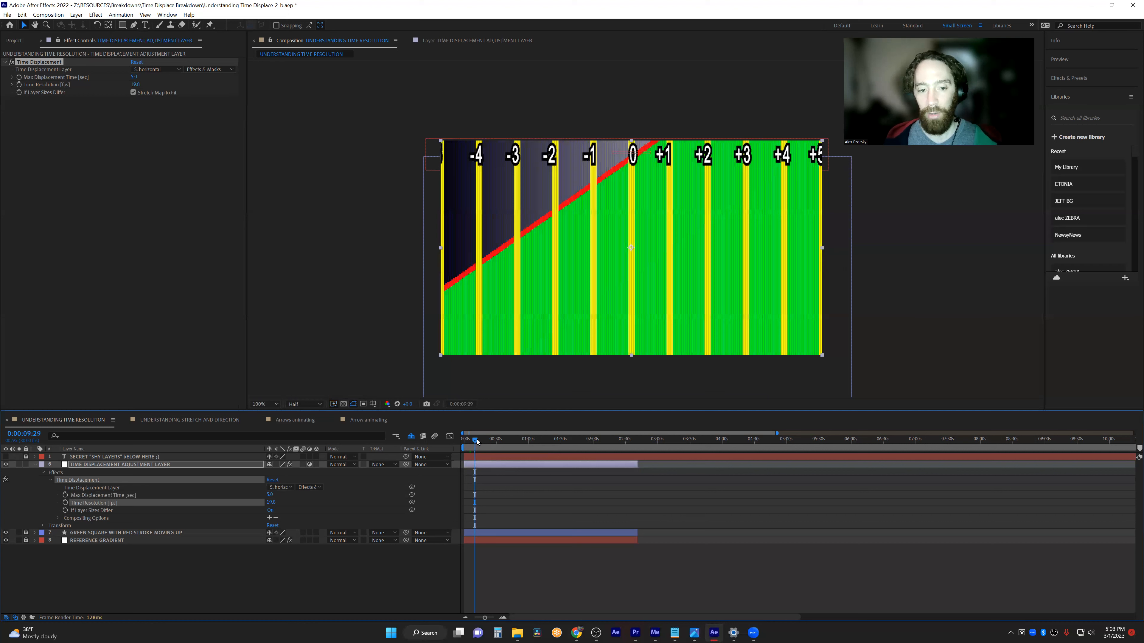
Return the Time Resolution to 10 fps and scrub the composition back to 0:00:04:17.
{"action": "left_click", "coordinate": [272, 502]}
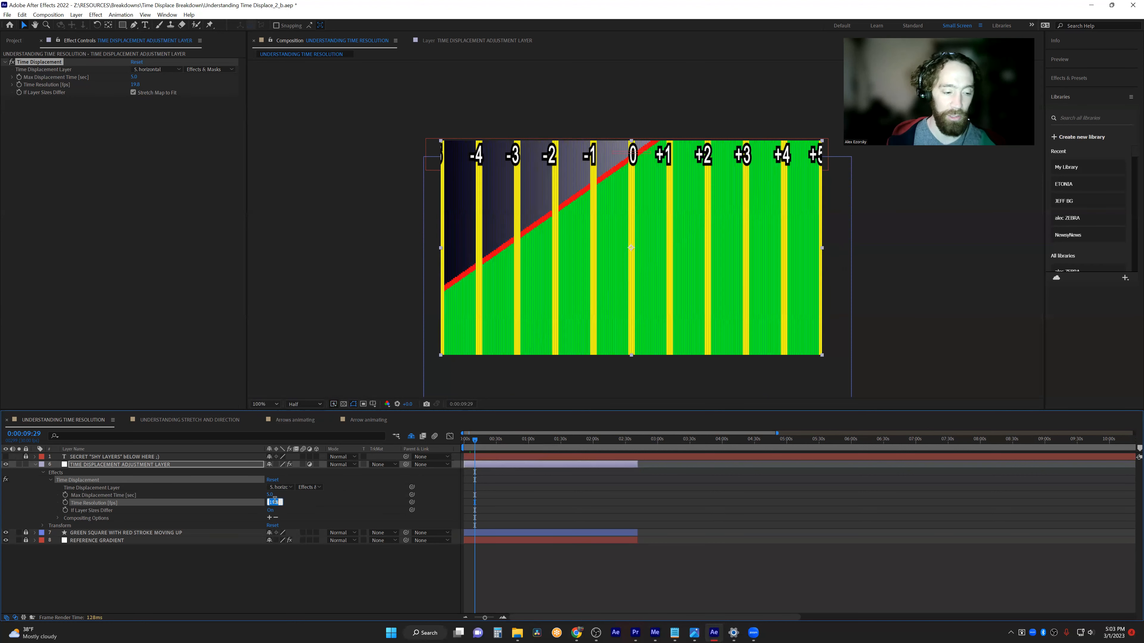
{"action": "type", "text": "10"}
{"action": "key", "text": "Return"}
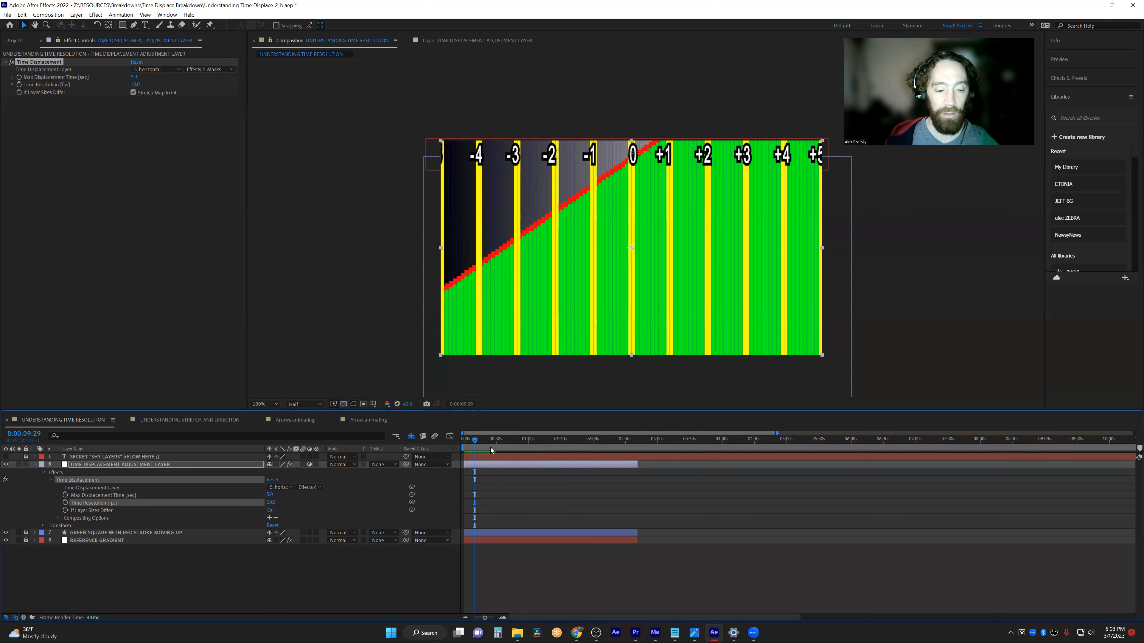
{"action": "left_click_drag", "start_coordinate": [473, 445], "coordinate": [469, 444]}
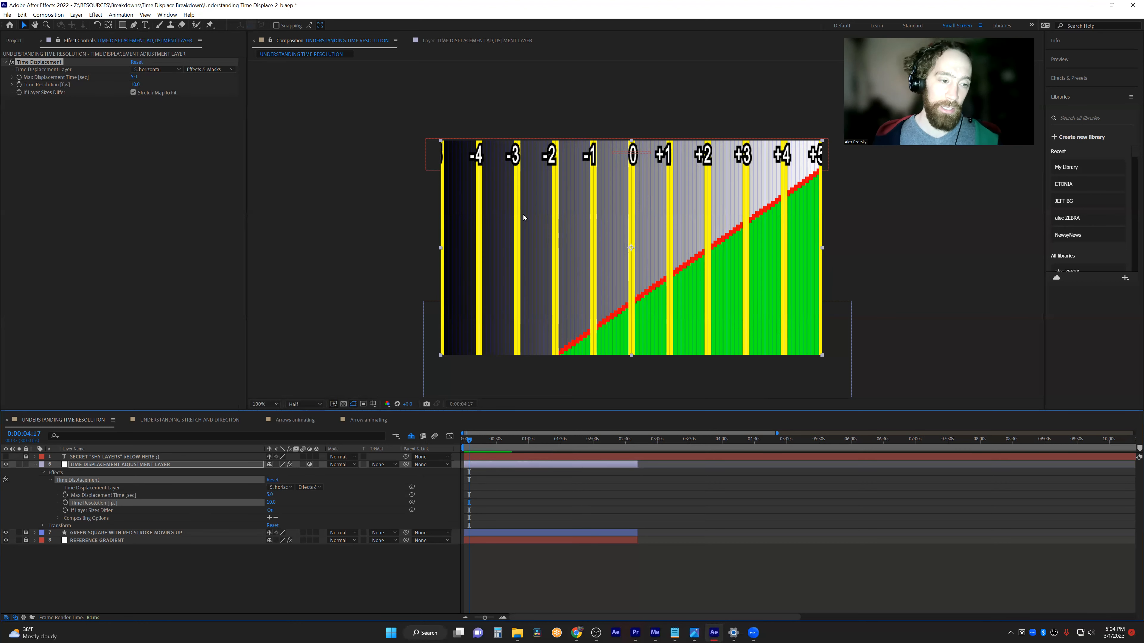
Open the UNDERSTANDING STRETCH AND DIRECTION composition and select the Time Displacement Layer property of the Arrow Animating (TIME DISPLACED) layer.
{"action": "left_click", "coordinate": [13, 40]}
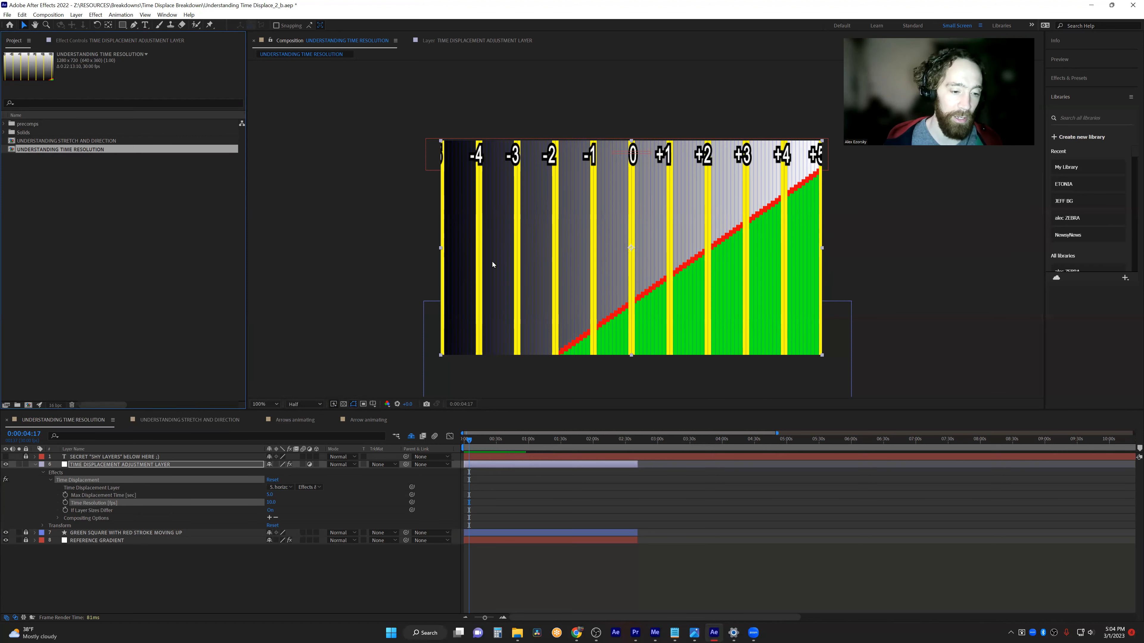
{"action": "left_click", "coordinate": [20, 141]}
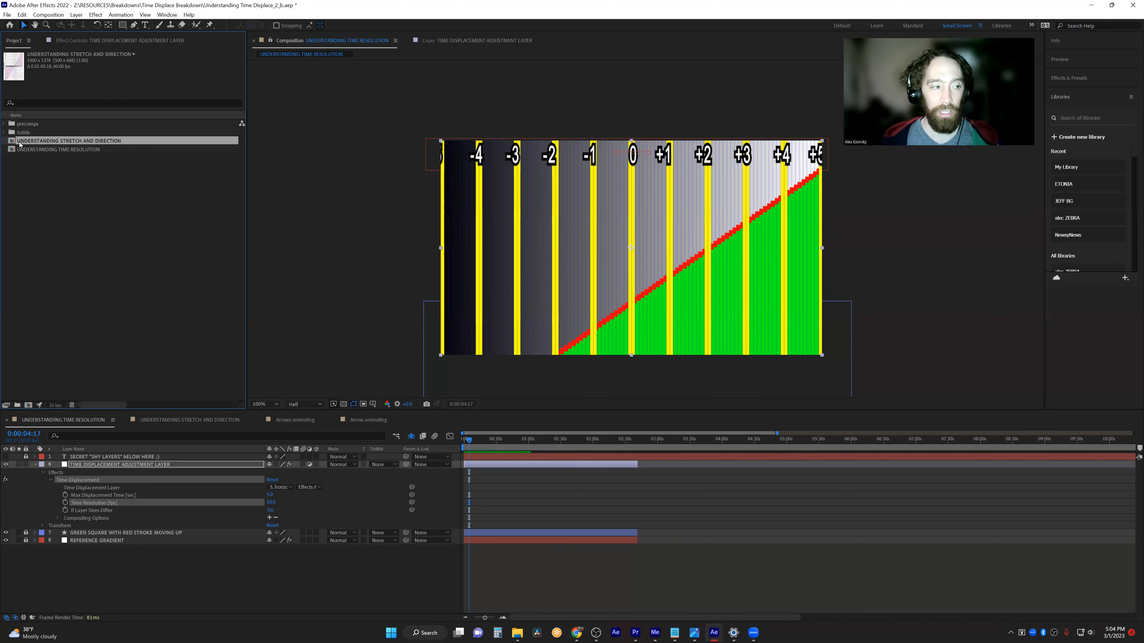
{"action": "double_click", "coordinate": [20, 142]}
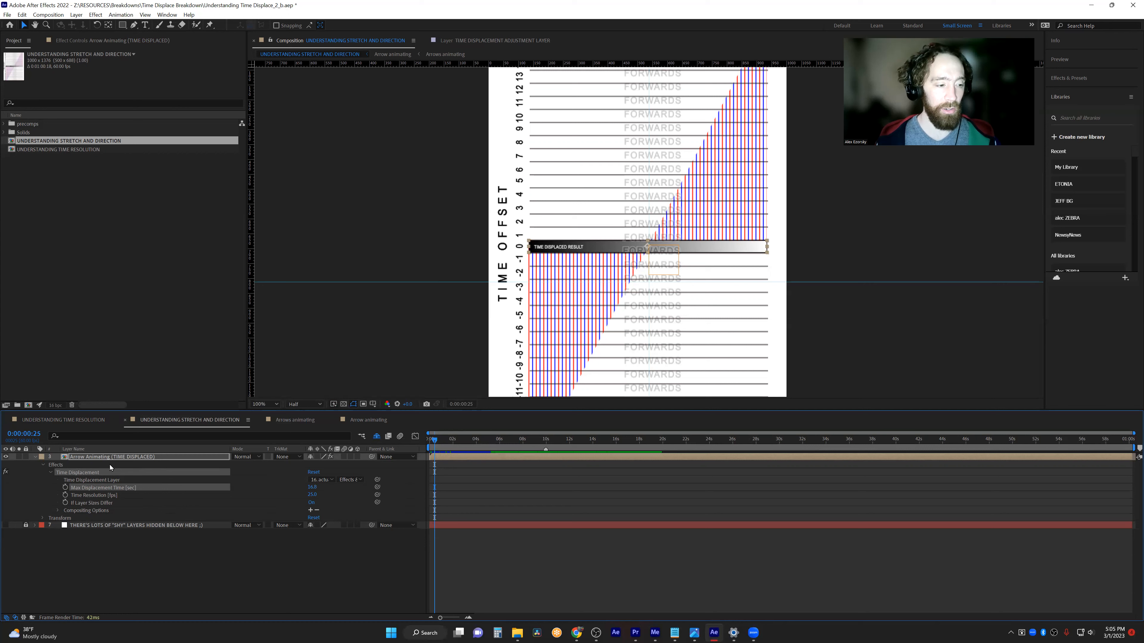
{"action": "left_click", "coordinate": [42, 485]}
{"action": "left_click", "coordinate": [110, 457]}
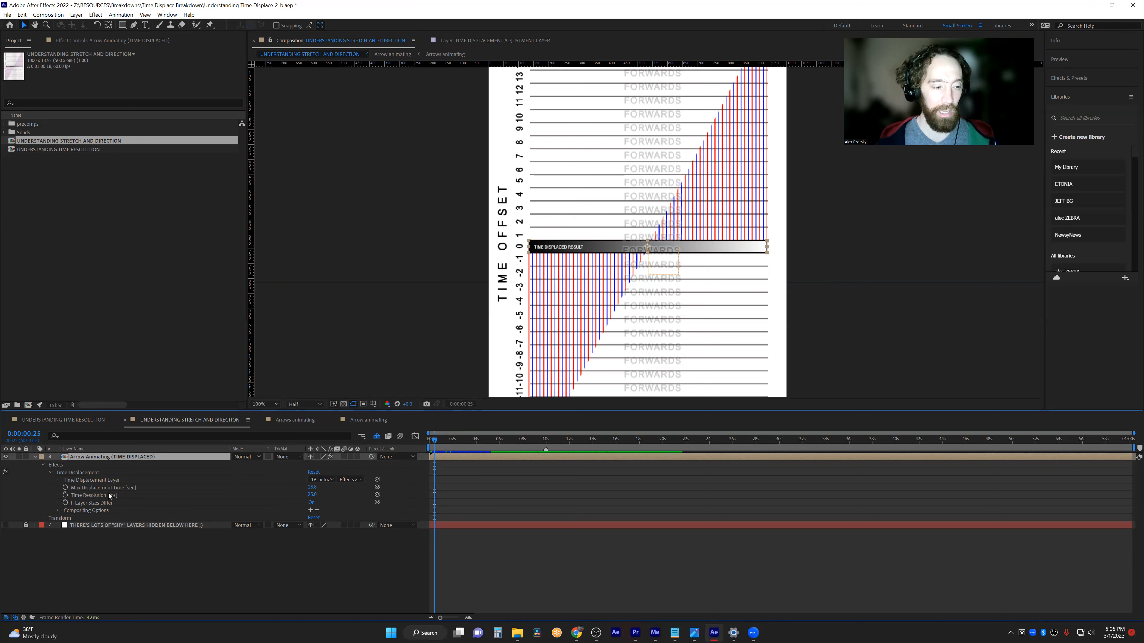
{"action": "left_click", "coordinate": [116, 482]}
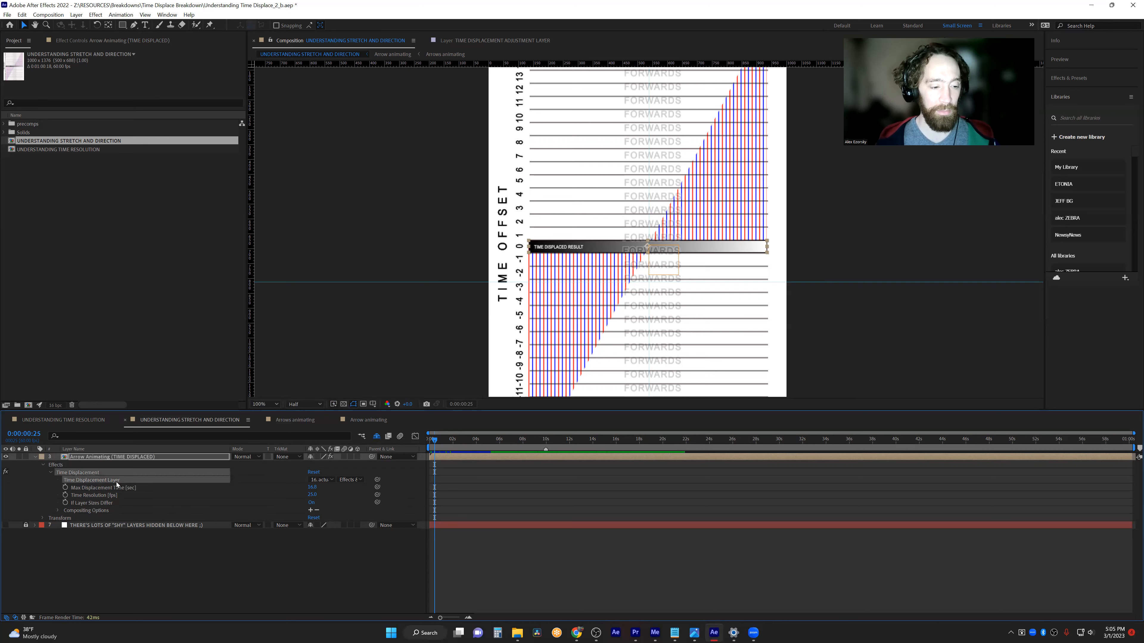
Set the Arrow Animating (TIME DISPLACED) layer's Max Displacement Time to 5 seconds and its Time Resolution to 10 fps.
{"action": "left_click", "coordinate": [312, 487]}
{"action": "type", "text": "5"}
{"action": "key", "text": "Return"}
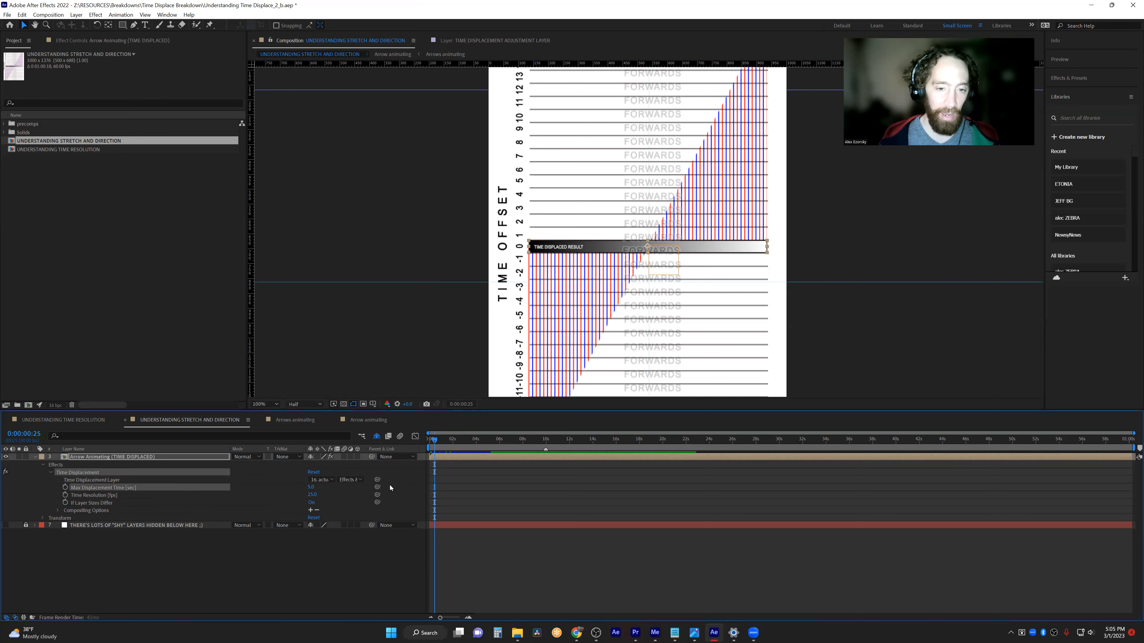
{"action": "left_click", "coordinate": [312, 495]}
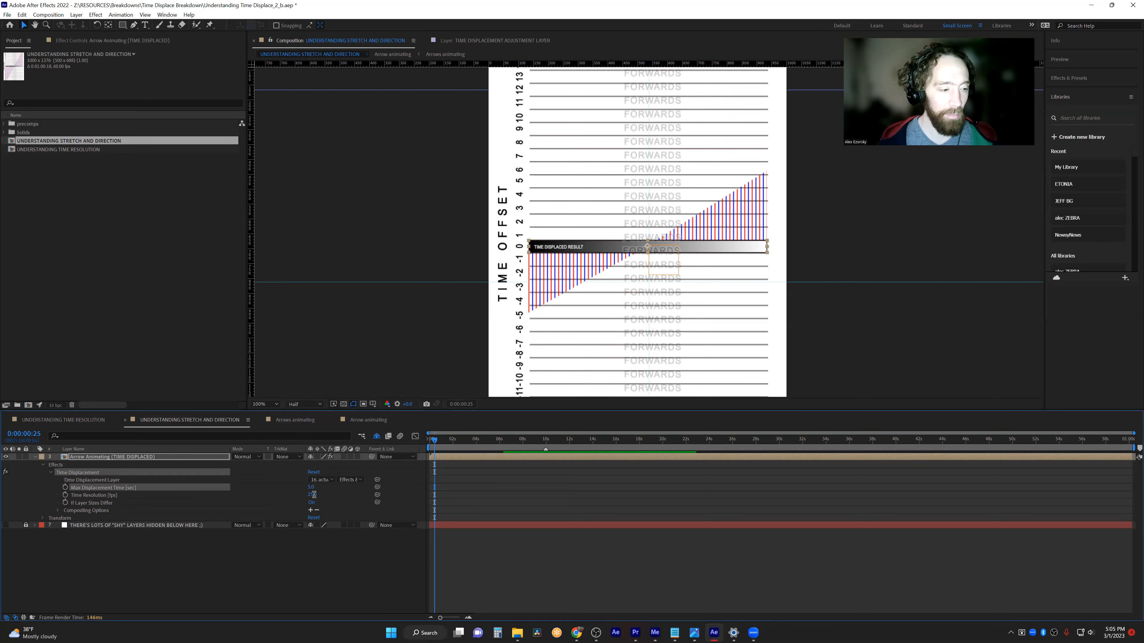
{"action": "type", "text": "10"}
{"action": "key", "text": "Return"}
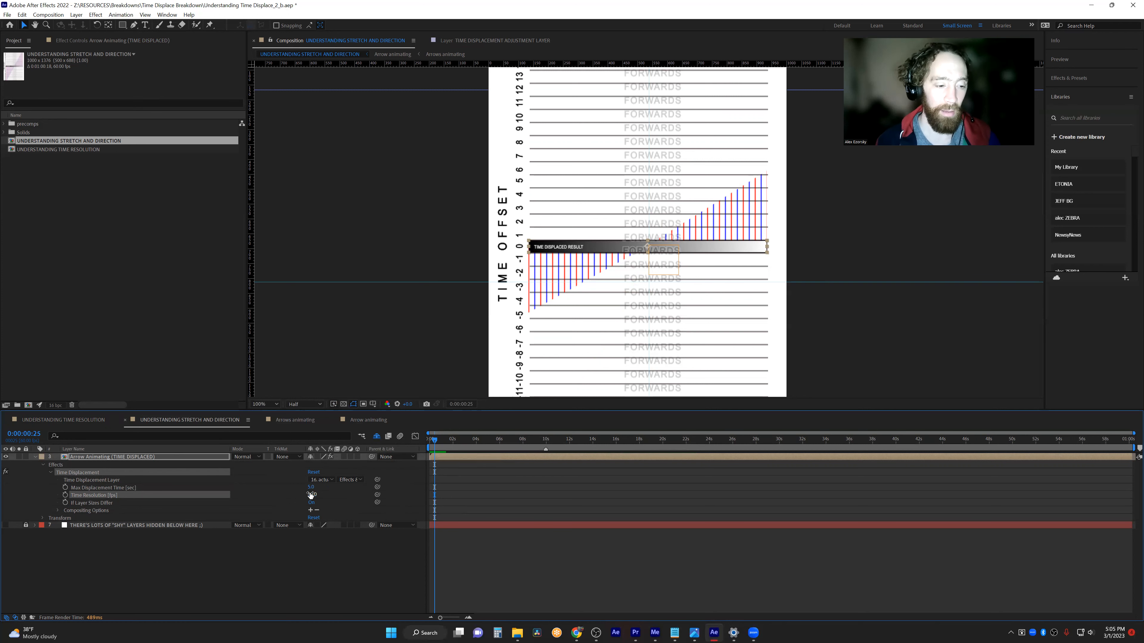
Set the arrow layer's Max Displacement Time to 0 and scrub the composition to about 0:00:29:47.
{"action": "left_click_drag", "start_coordinate": [434, 441], "coordinate": [493, 450]}
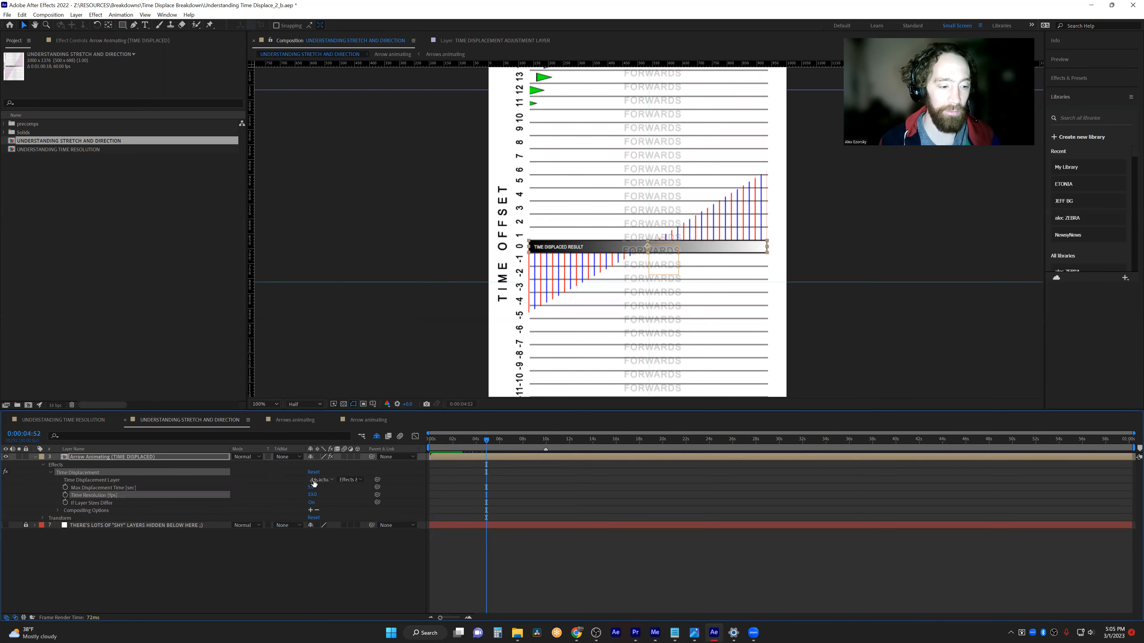
{"action": "type", "text": "00"}
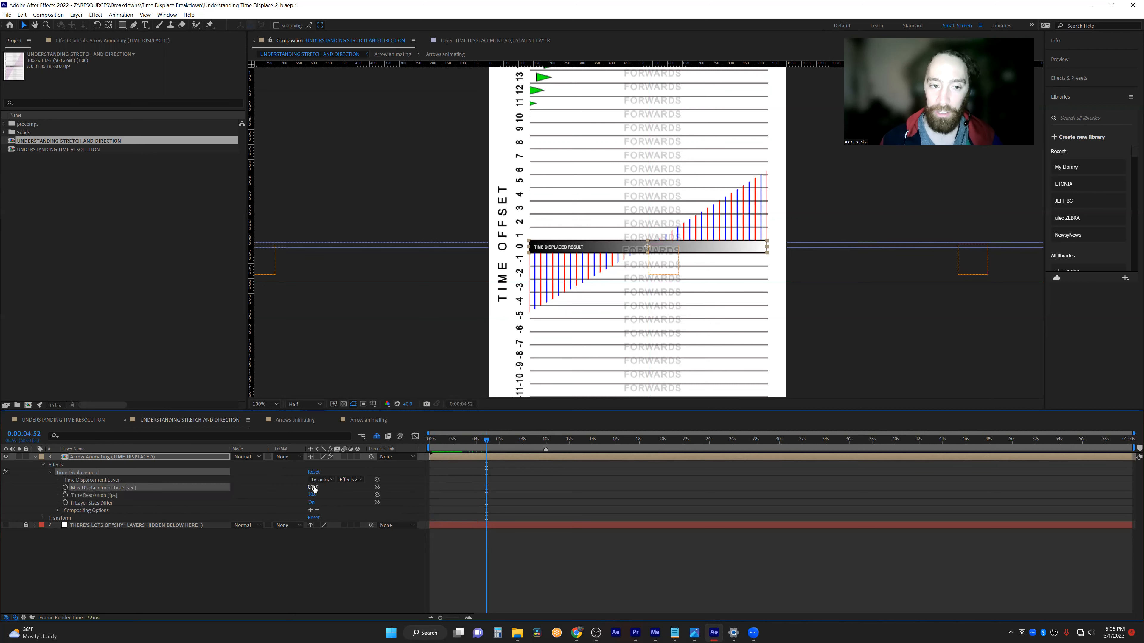
{"action": "key", "text": "Return"}
{"action": "left_click_drag", "start_coordinate": [434, 438], "coordinate": [777, 443]}
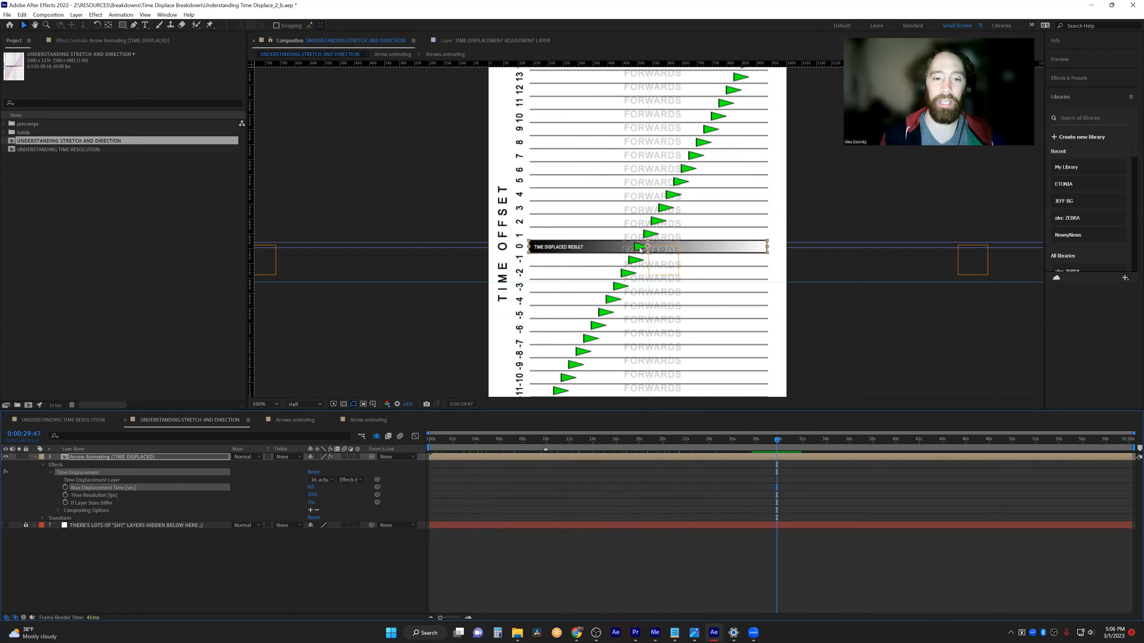
Scrub the composition to about 0:00:26:13 and compare the displaced arrow with the row at time offset 0.
{"action": "left_click", "coordinate": [734, 443]}
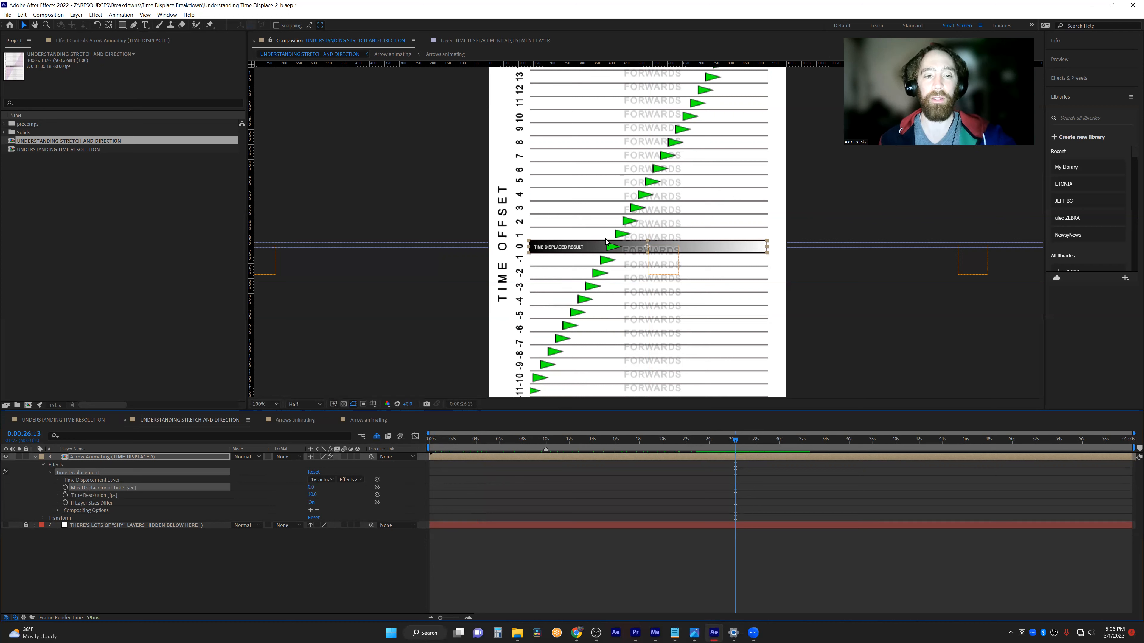
{"action": "scroll", "coordinate": [606, 242], "scroll_direction": "down", "scroll_amount": 2}
{"action": "scroll", "coordinate": [606, 242], "scroll_direction": "up", "scroll_amount": 2}
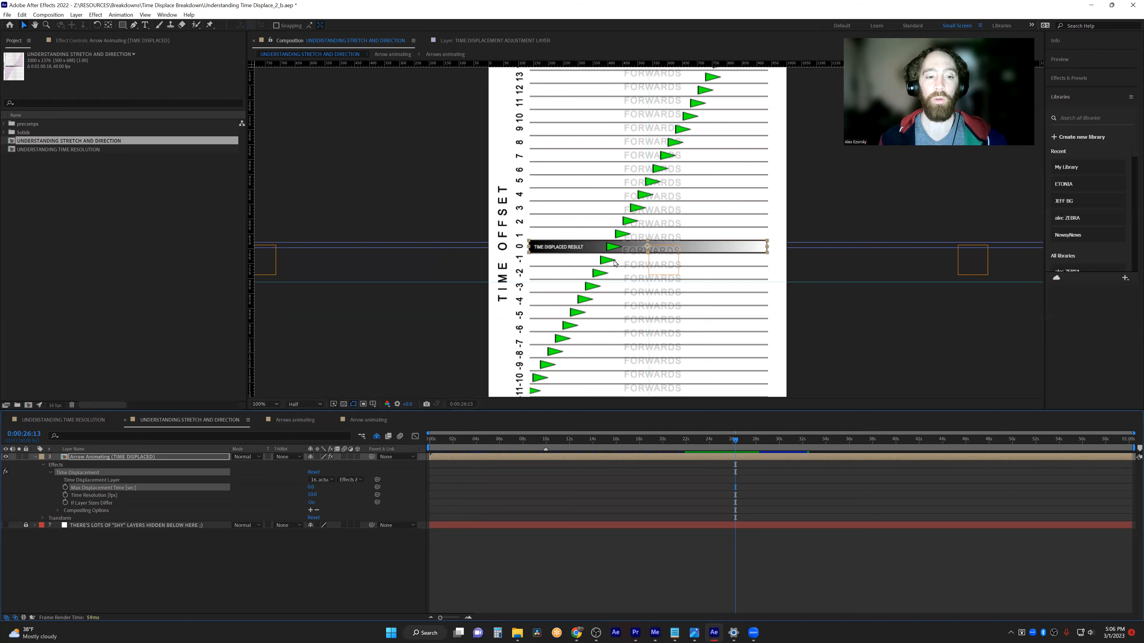
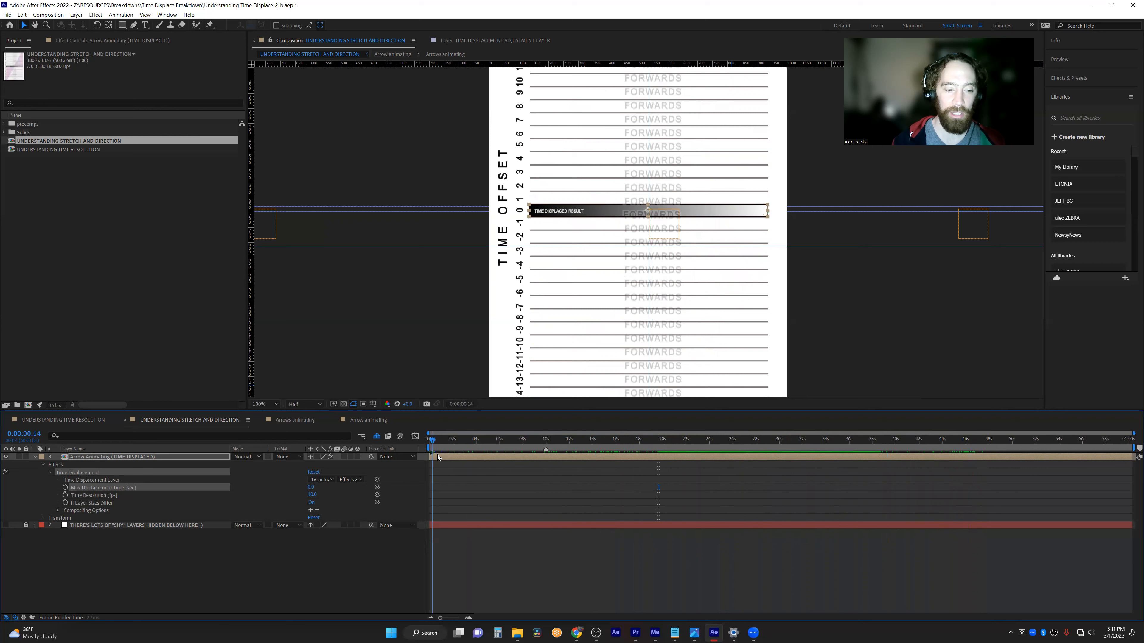
Set the arrow layer's Max Displacement Time to 10 seconds and scrub the composition to about 0:00:29:10.
{"action": "left_click", "coordinate": [310, 487]}
{"action": "type", "text": "10"}
{"action": "key", "text": "Return"}
{"action": "left_click_drag", "start_coordinate": [528, 443], "coordinate": [851, 441]}
{"action": "left_click_drag", "start_coordinate": [687, 448], "coordinate": [770, 441]}
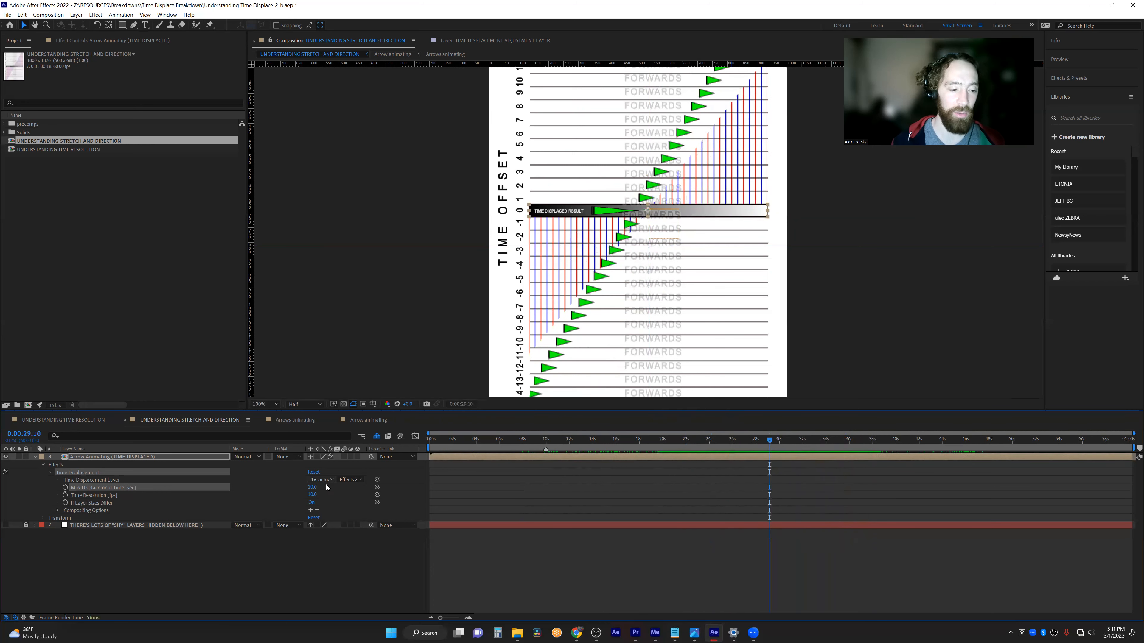
Raise the Max Displacement Time to about 15.2 seconds and scrub back and forth between about 0:00:29:24 and 0:00:31:10.
{"action": "left_click_drag", "start_coordinate": [312, 486], "coordinate": [459, 485]}
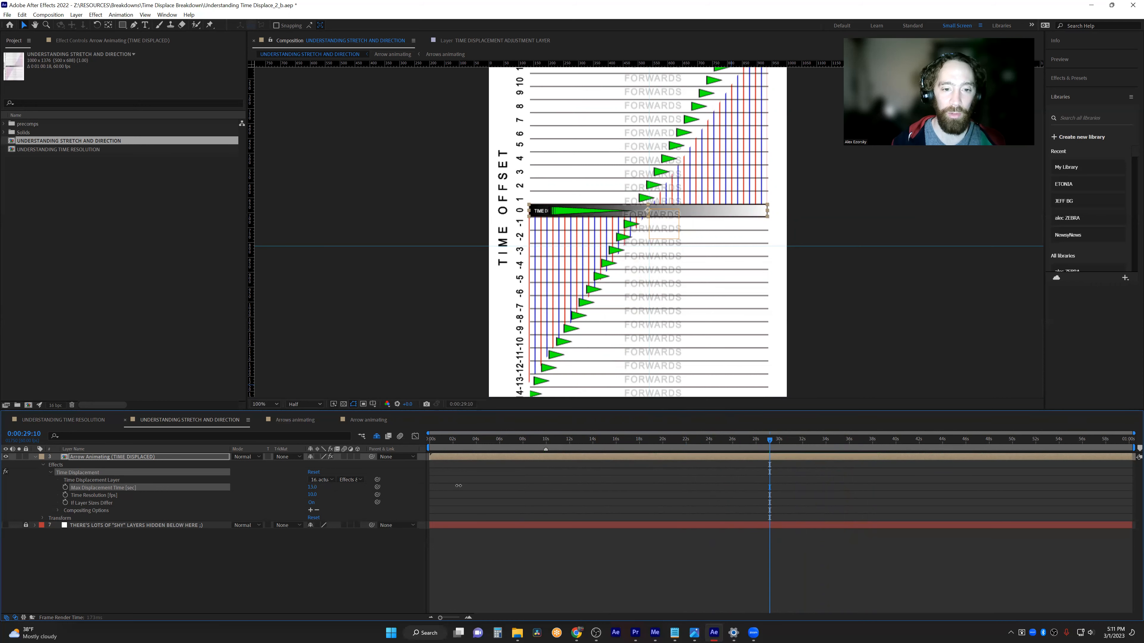
{"action": "left_click_drag", "start_coordinate": [771, 441], "coordinate": [715, 445]}
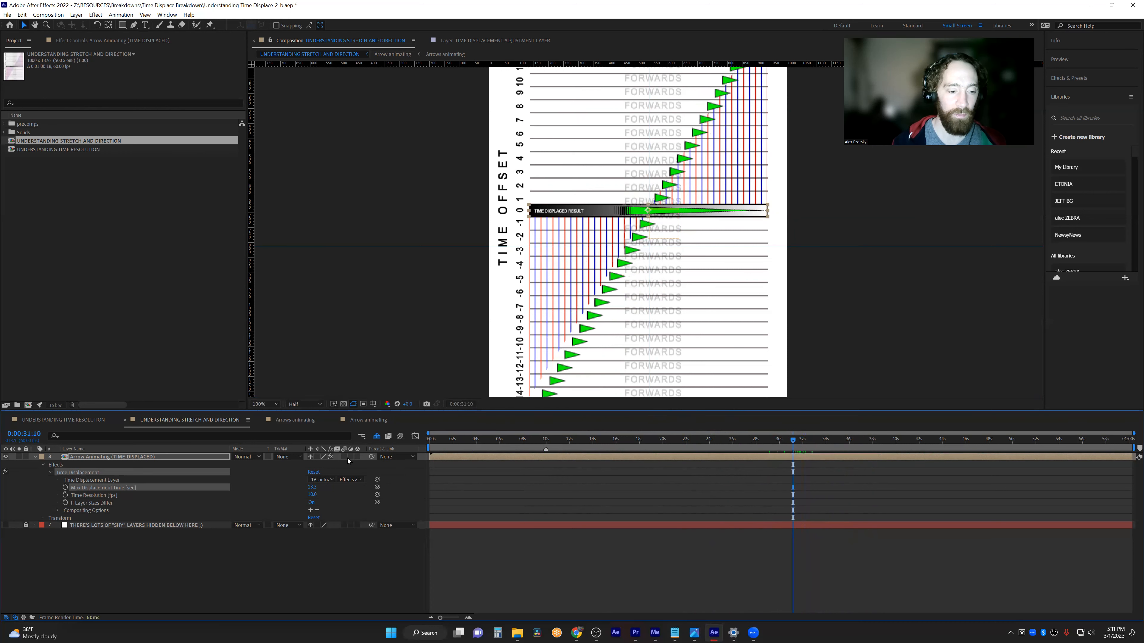
{"action": "left_click_drag", "start_coordinate": [338, 484], "coordinate": [401, 486]}
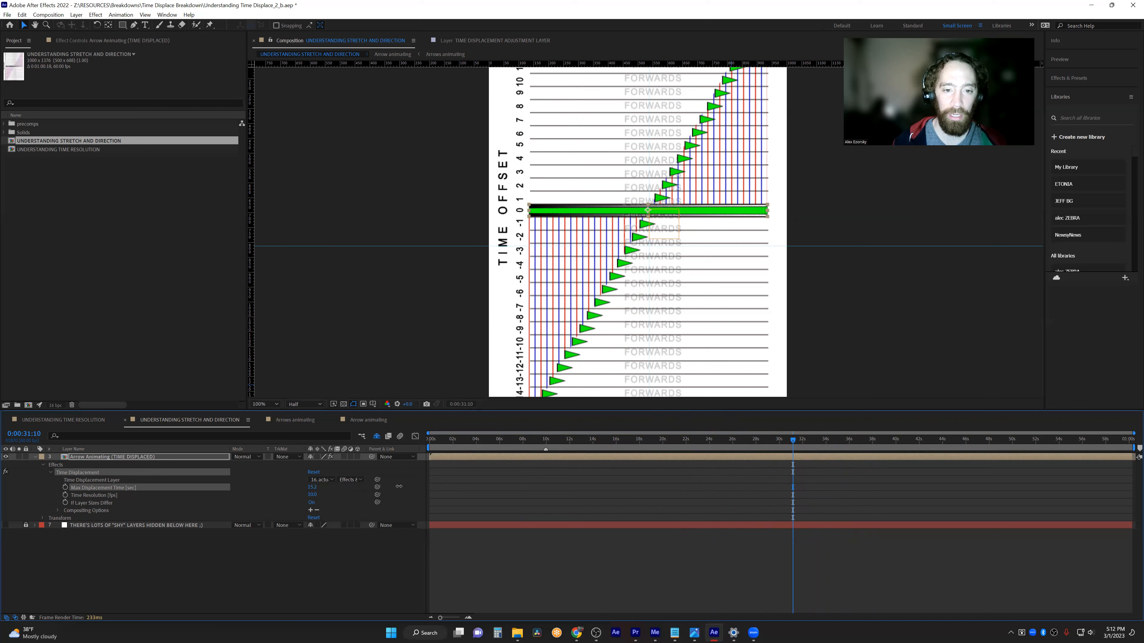
{"action": "left_click_drag", "start_coordinate": [790, 442], "coordinate": [772, 444]}
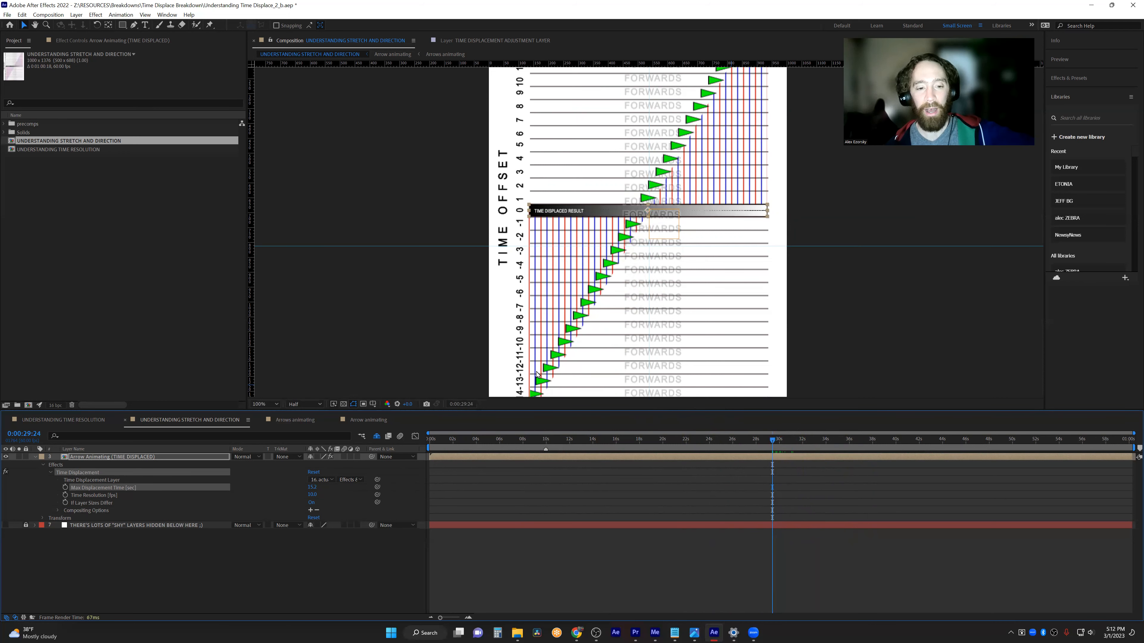
{"action": "left_click_drag", "start_coordinate": [776, 441], "coordinate": [791, 441]}
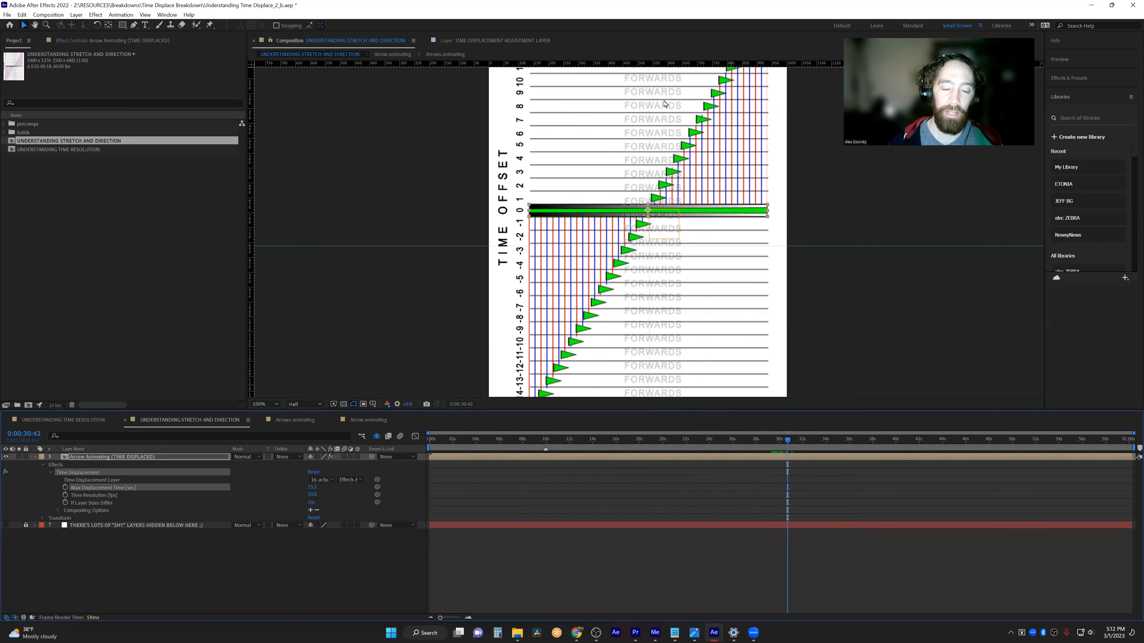
Examine how the displaced arrow bar lines up with the offset arrows and colored slice lines, from offset 15 down to -15.
{"action": "left_click_drag", "start_coordinate": [753, 117], "coordinate": [733, 205]}
{"action": "key", "text": "v"}
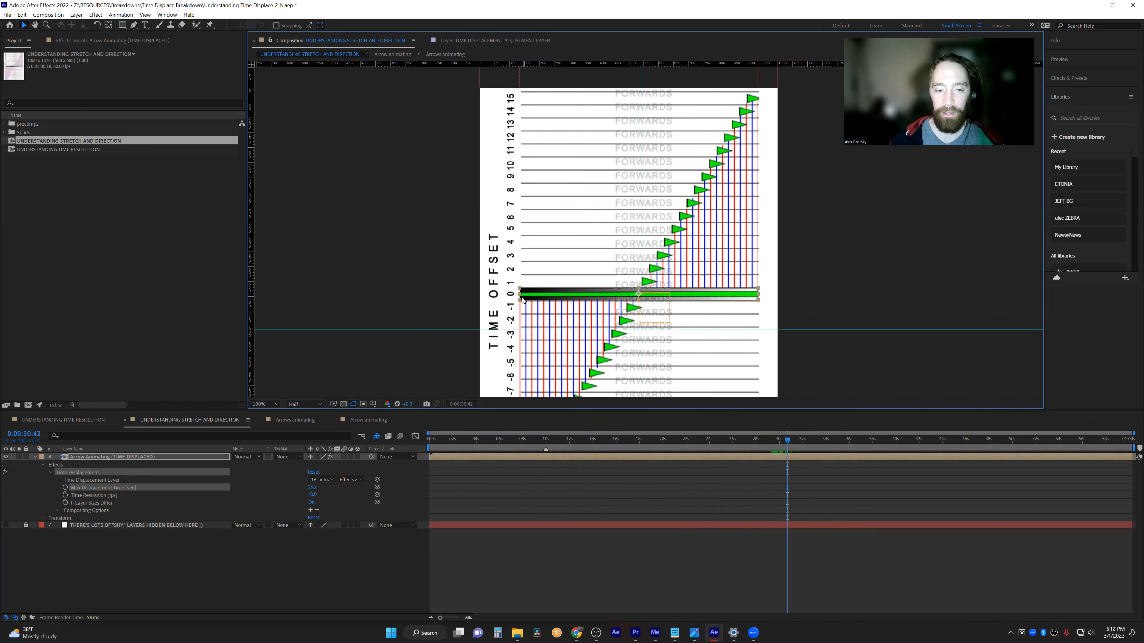
{"action": "left_click_drag", "start_coordinate": [532, 284], "coordinate": [549, 141]}
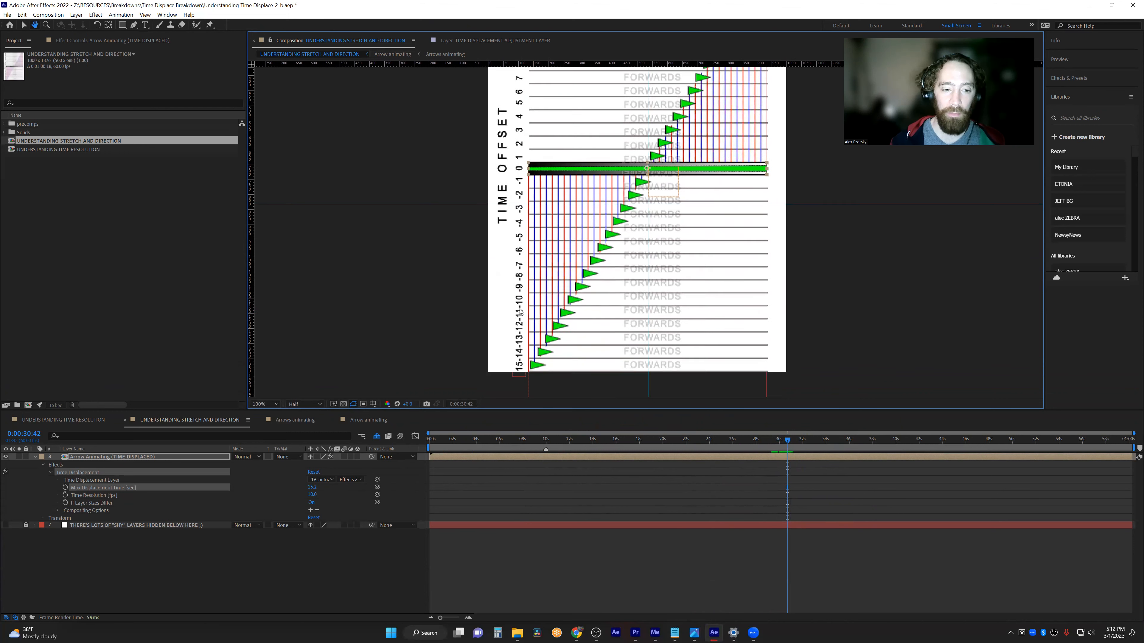
{"action": "left_click_drag", "start_coordinate": [521, 318], "coordinate": [531, 270]}
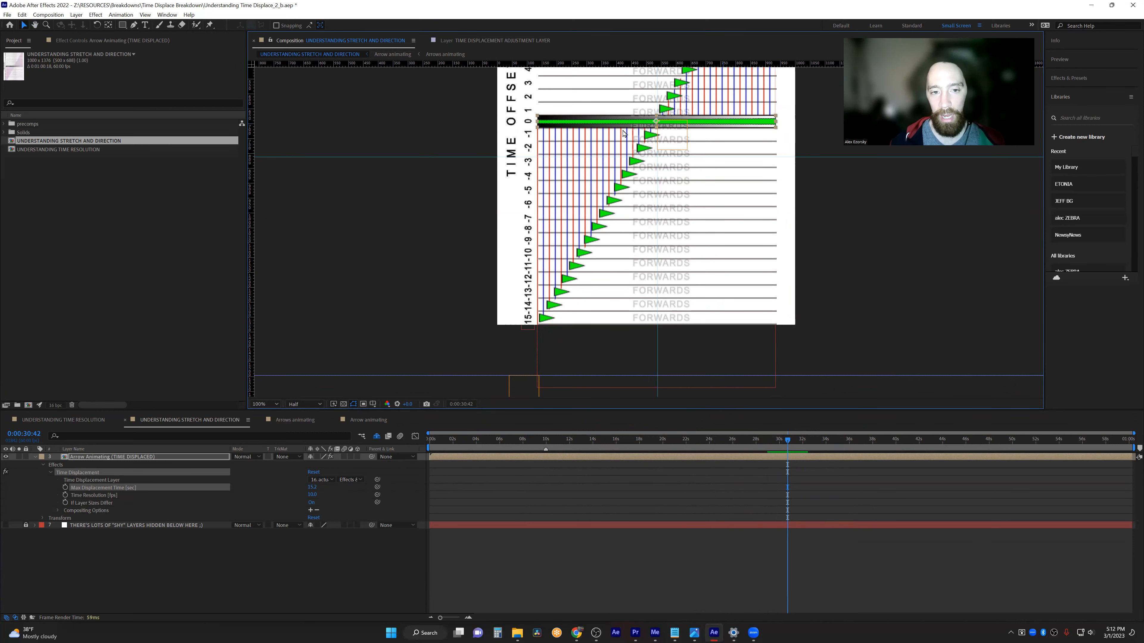
{"action": "left_click_drag", "start_coordinate": [611, 185], "coordinate": [604, 225]}
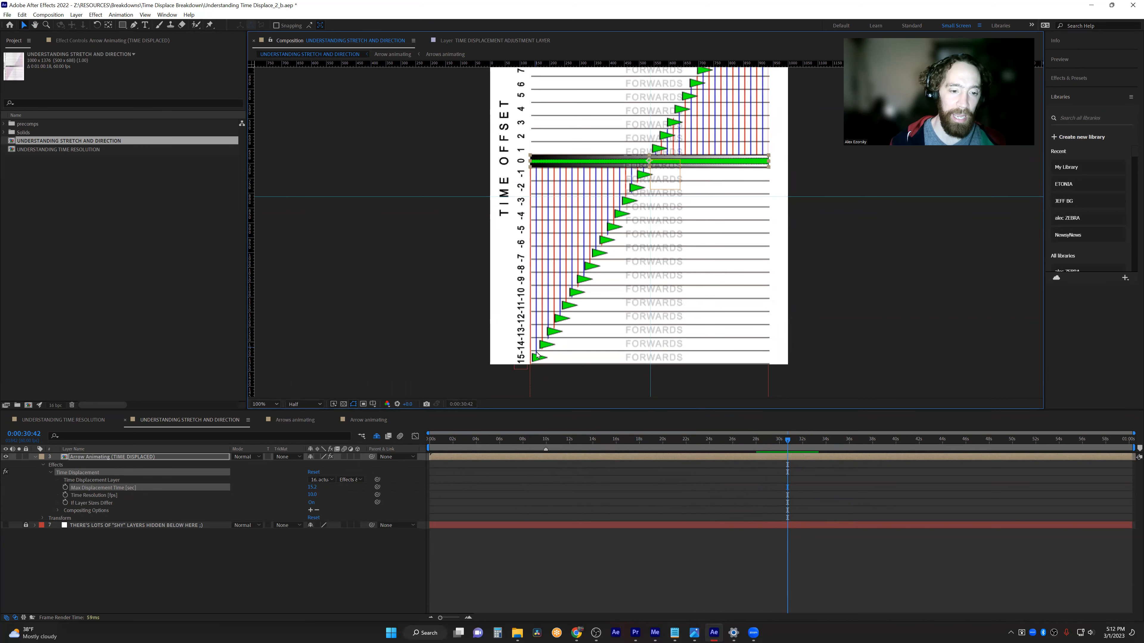
{"action": "left_click_drag", "start_coordinate": [681, 184], "coordinate": [671, 208]}
{"action": "left_click_drag", "start_coordinate": [698, 86], "coordinate": [666, 148]}
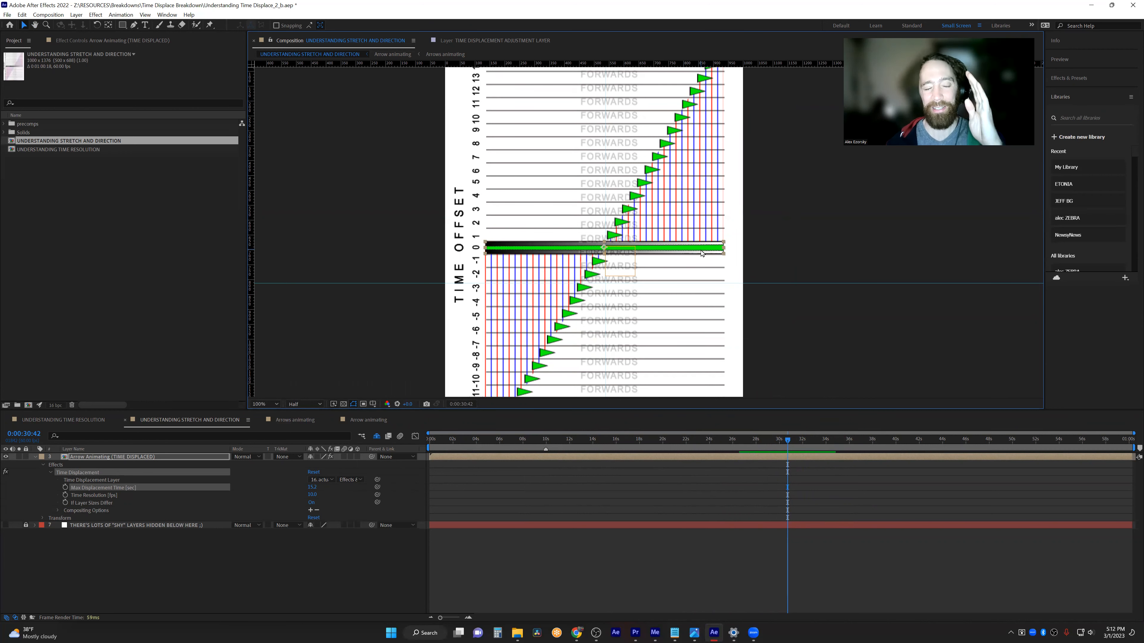
{"action": "left_click_drag", "start_coordinate": [598, 307], "coordinate": [612, 113]}
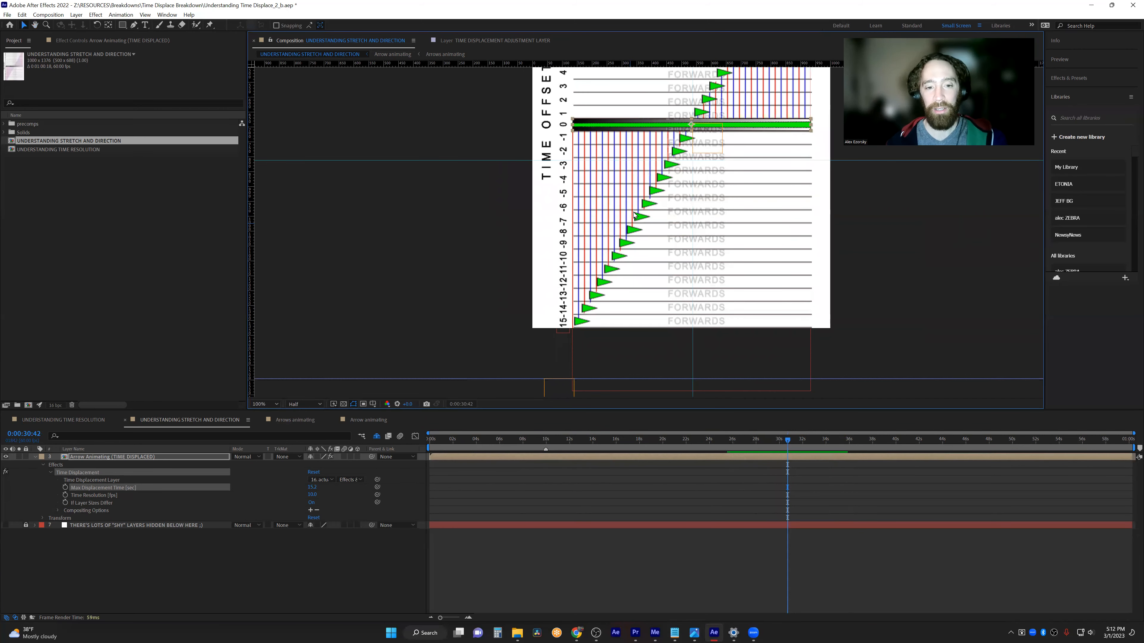
{"action": "left_click_drag", "start_coordinate": [671, 161], "coordinate": [634, 236]}
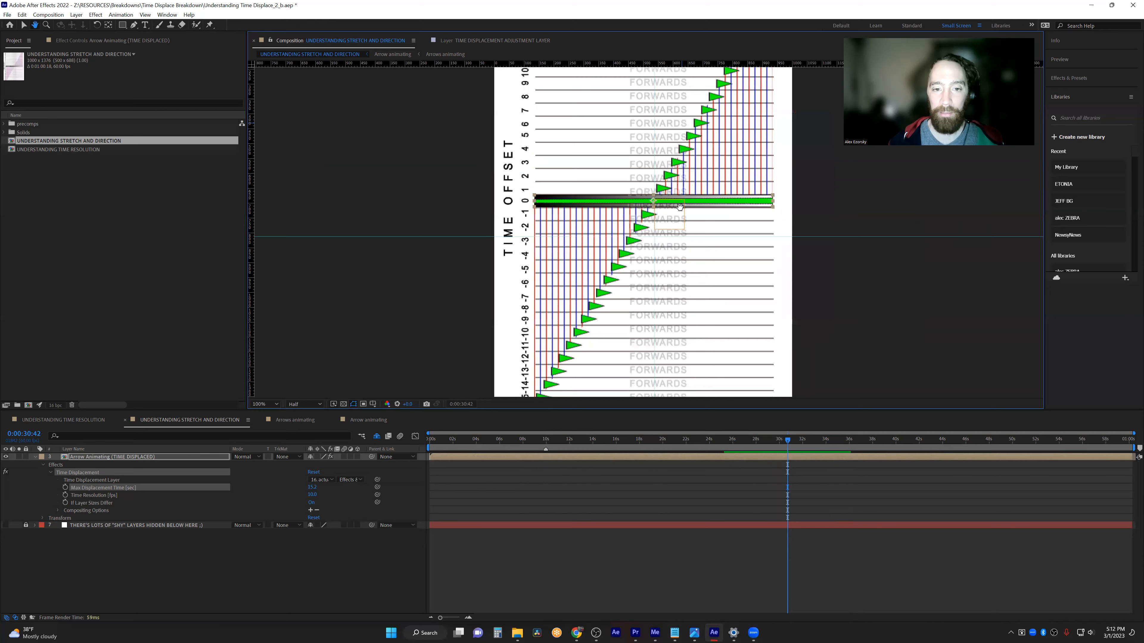
{"action": "left_click_drag", "start_coordinate": [714, 138], "coordinate": [675, 204]}
{"action": "left_click_drag", "start_coordinate": [723, 176], "coordinate": [711, 200]}
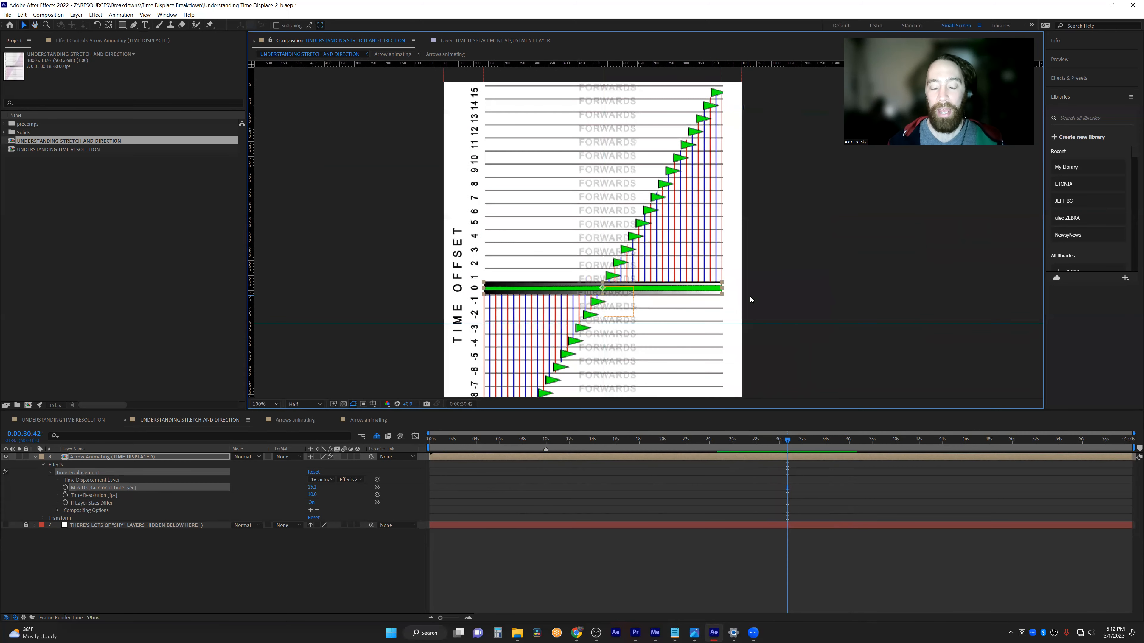
Raise the Max Displacement Time to about 17 seconds and scrub the composition back to about 0:00:27:34.
{"action": "left_click_drag", "start_coordinate": [788, 441], "coordinate": [791, 441]}
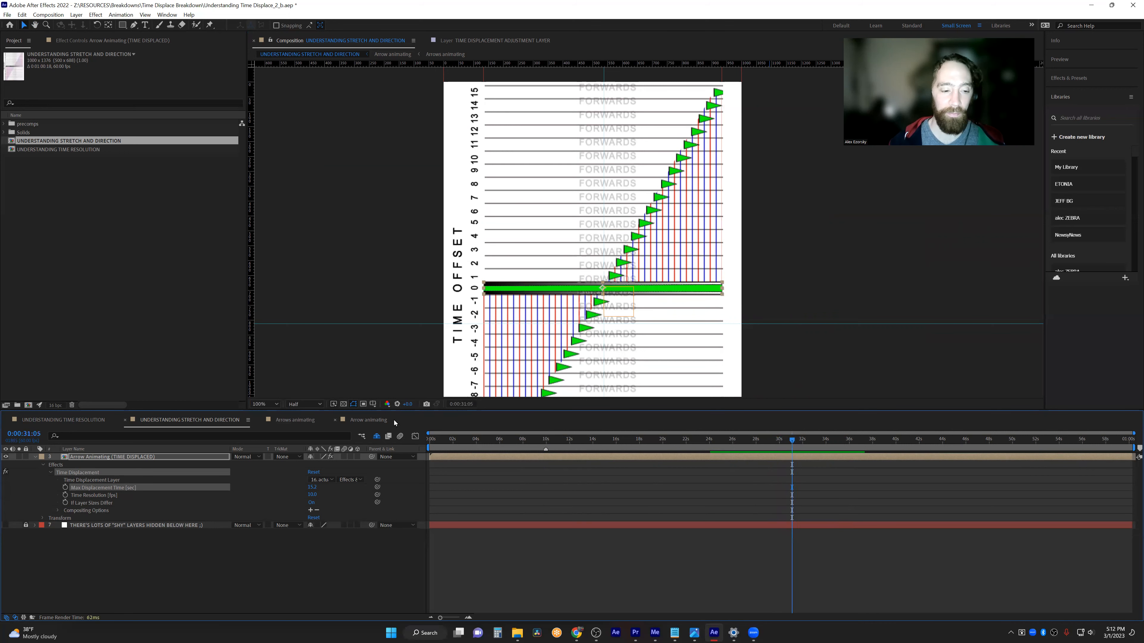
{"action": "left_click_drag", "start_coordinate": [312, 487], "coordinate": [401, 486]}
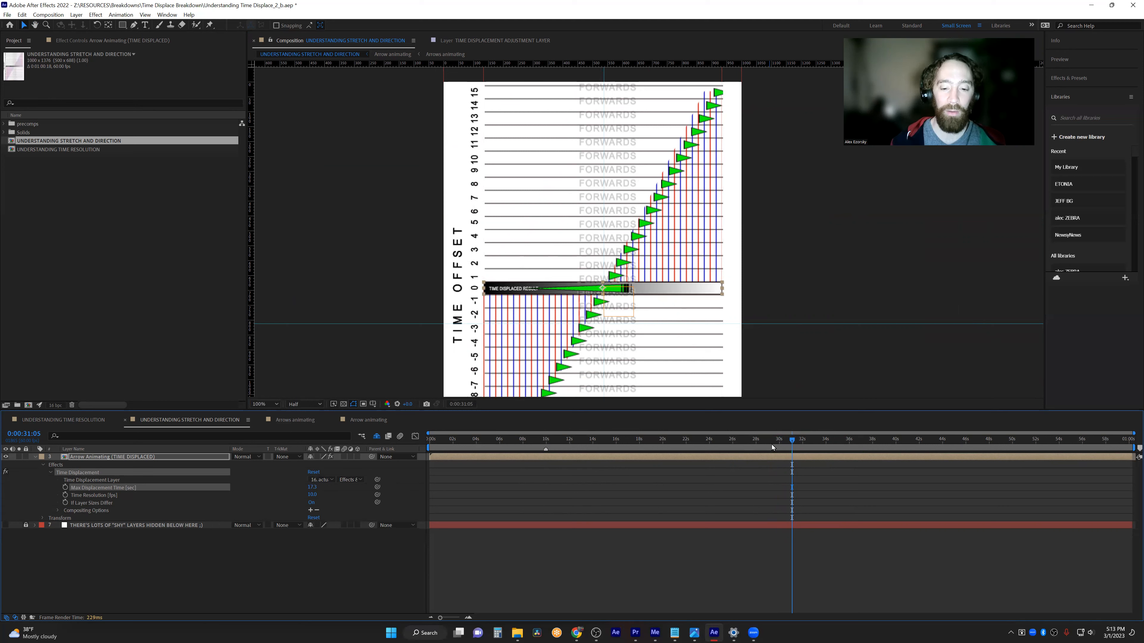
{"action": "left_click_drag", "start_coordinate": [730, 443], "coordinate": [766, 443]}
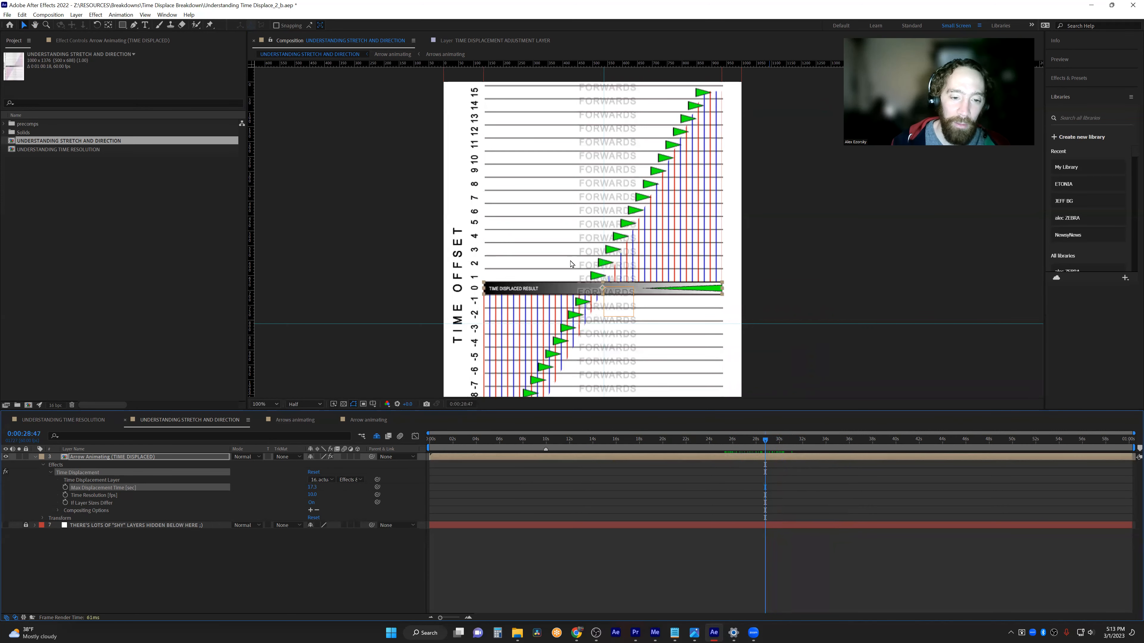
{"action": "left_click_drag", "start_coordinate": [640, 269], "coordinate": [635, 298]}
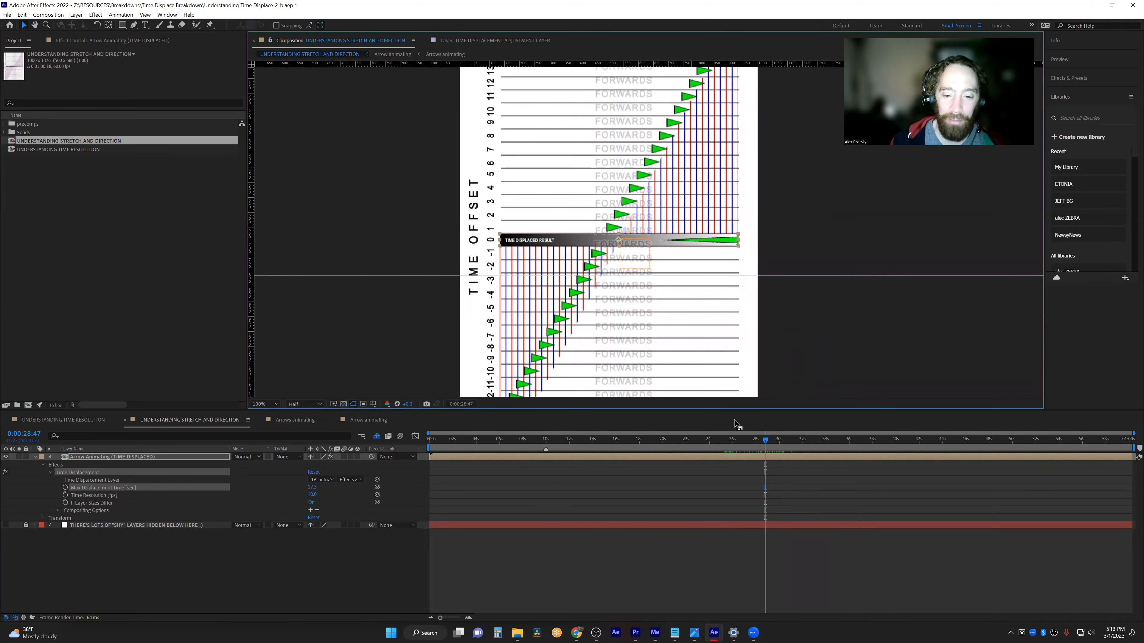
{"action": "left_click_drag", "start_coordinate": [768, 442], "coordinate": [771, 443]}
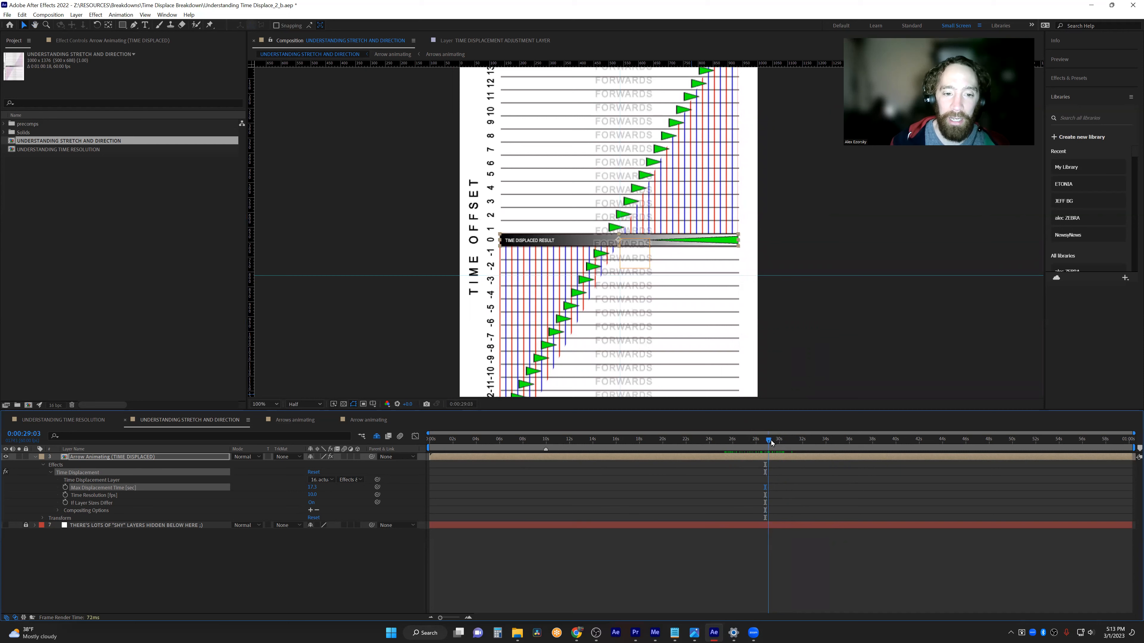
{"action": "left_click_drag", "start_coordinate": [707, 212], "coordinate": [668, 260]}
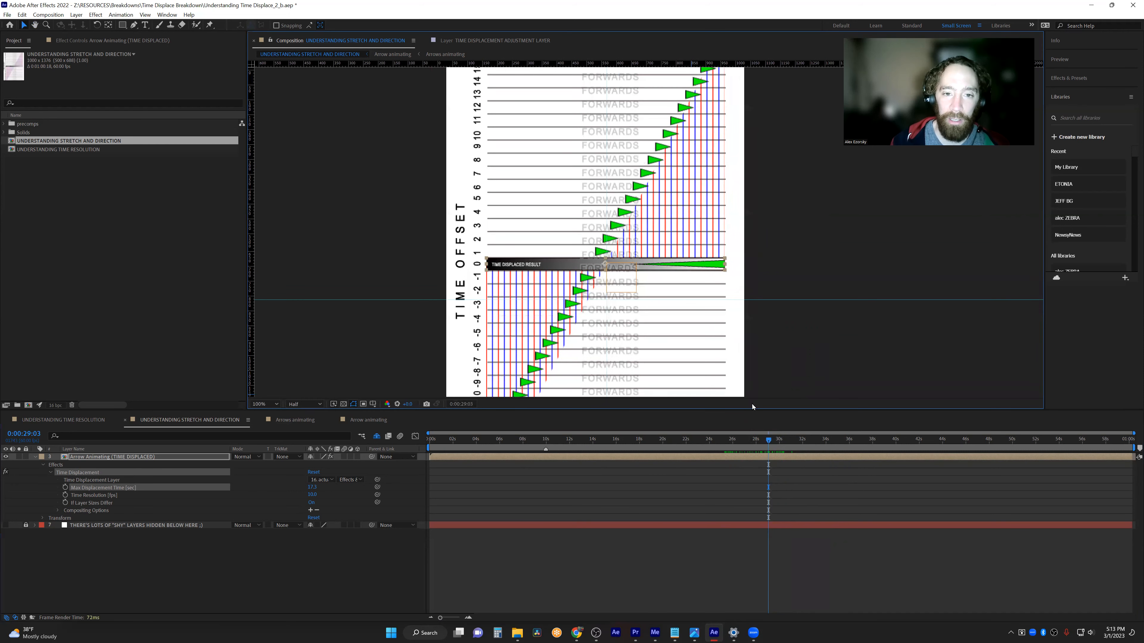
{"action": "left_click_drag", "start_coordinate": [755, 443], "coordinate": [751, 443]}
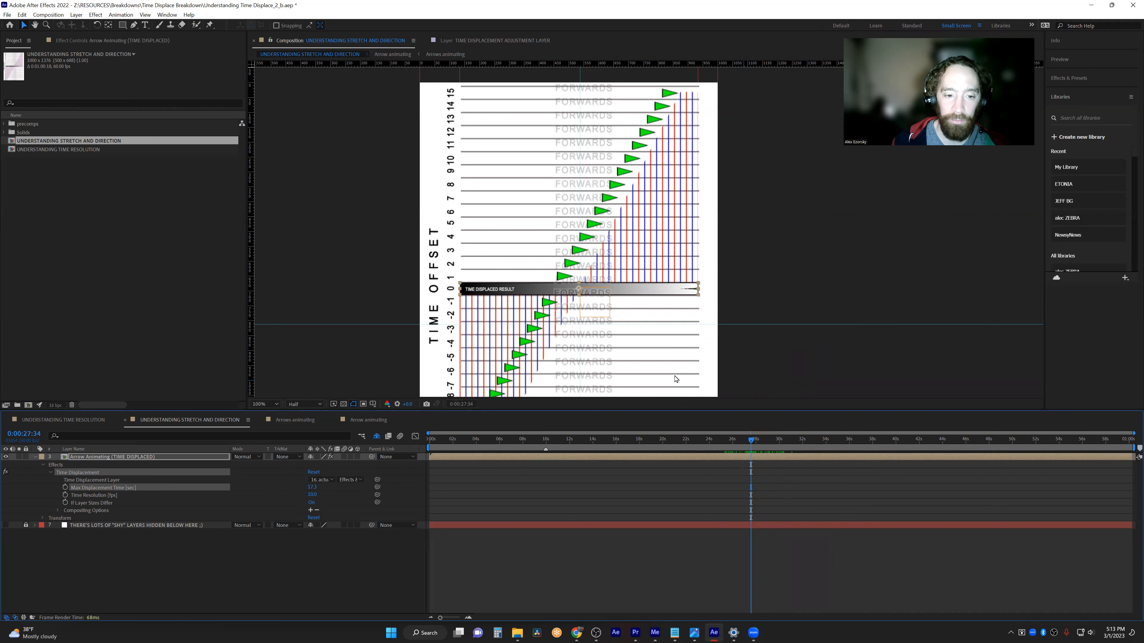
Examine where the slice lines meet the arrows in the negative and positive offset rows compared with the displaced result.
{"action": "left_click_drag", "start_coordinate": [621, 338], "coordinate": [639, 259]}
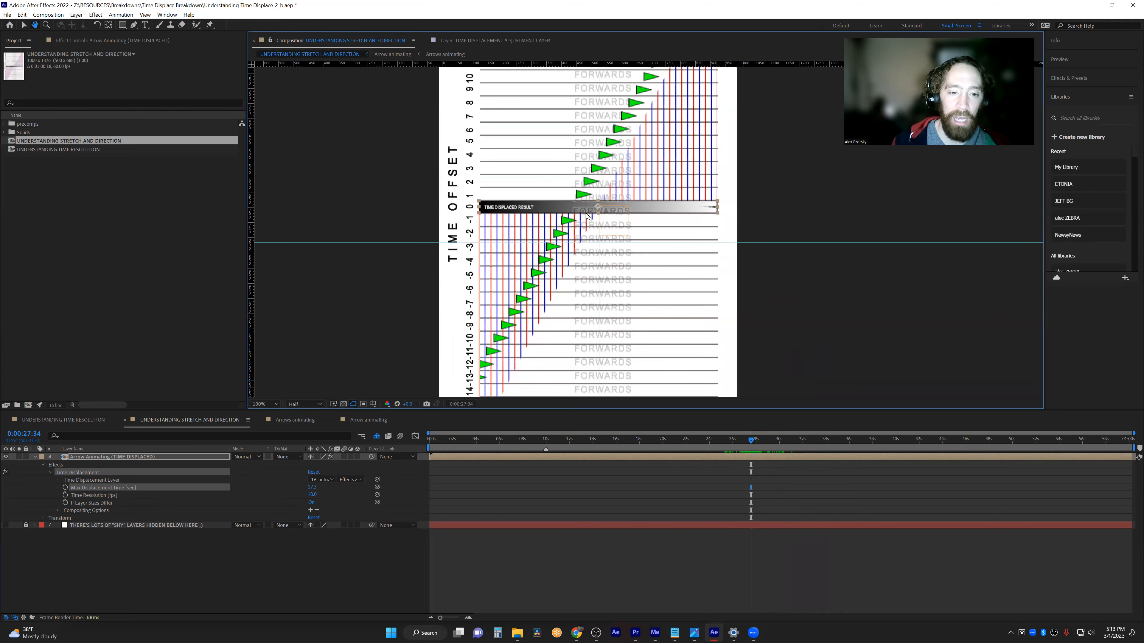
{"action": "left_click_drag", "start_coordinate": [586, 216], "coordinate": [590, 213]}
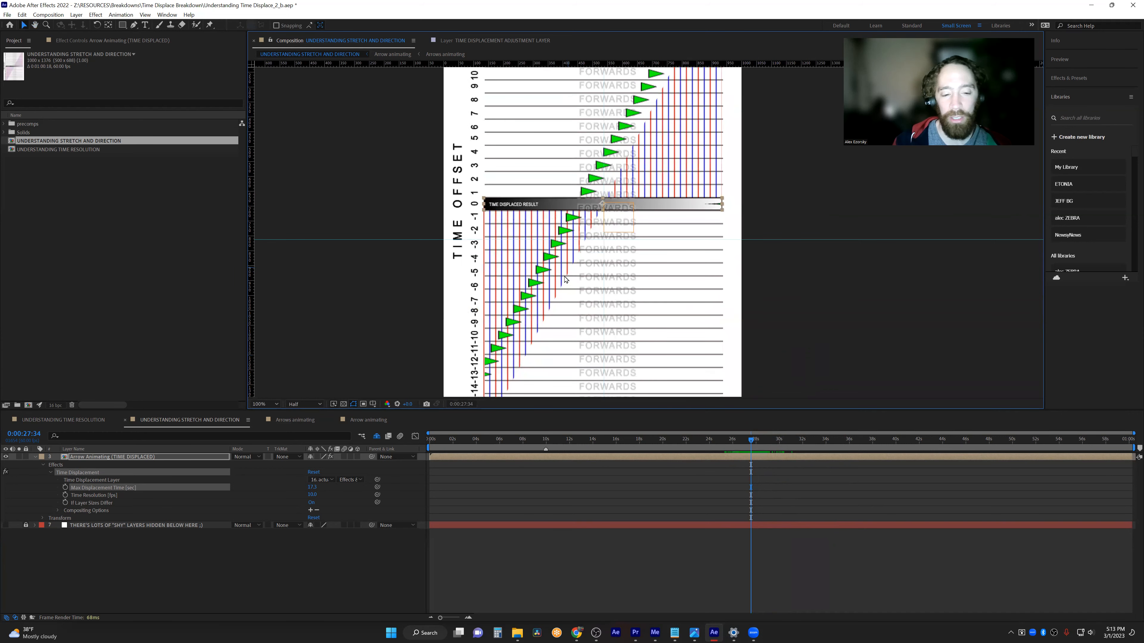
{"action": "left_click_drag", "start_coordinate": [521, 333], "coordinate": [535, 321]}
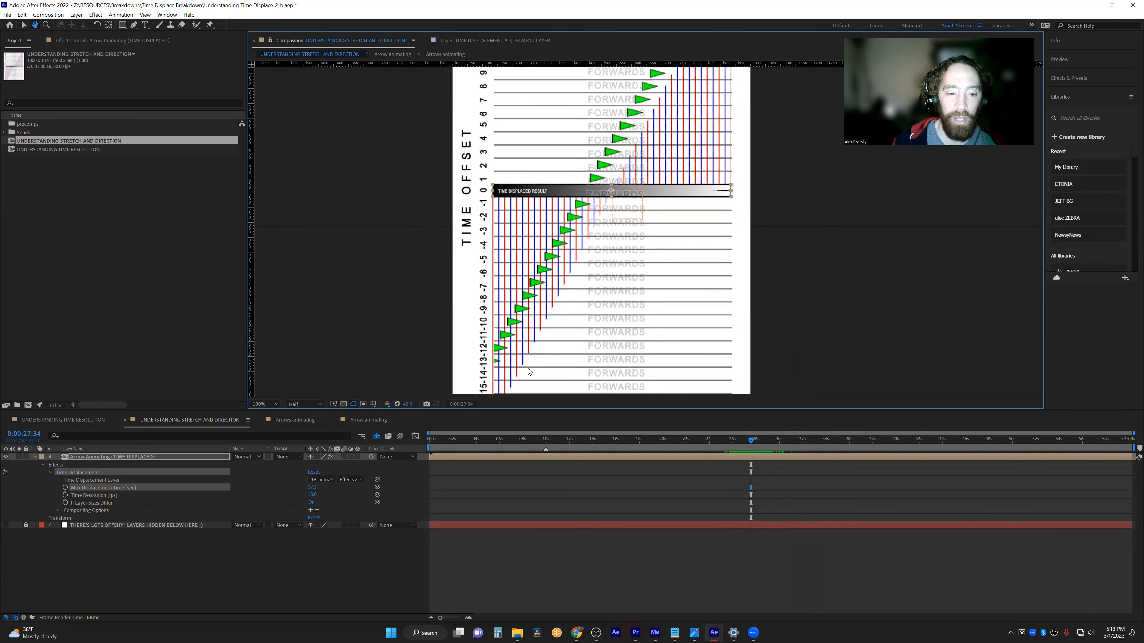
{"action": "left_click_drag", "start_coordinate": [528, 372], "coordinate": [524, 366]}
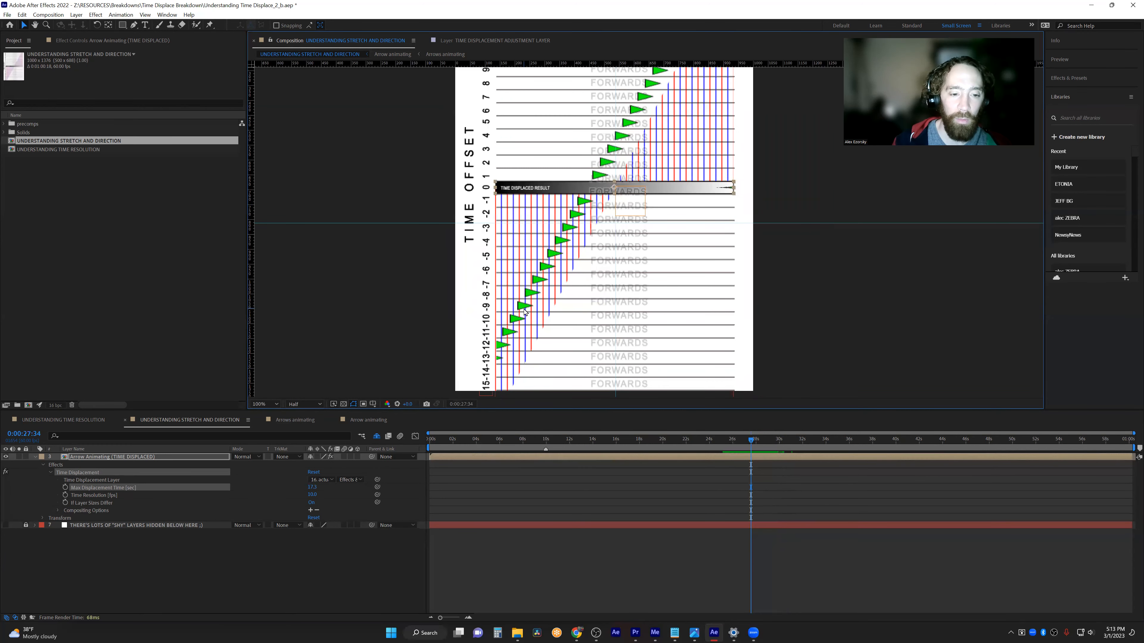
{"action": "scroll", "coordinate": [524, 311], "scroll_direction": "up", "scroll_amount": 2}
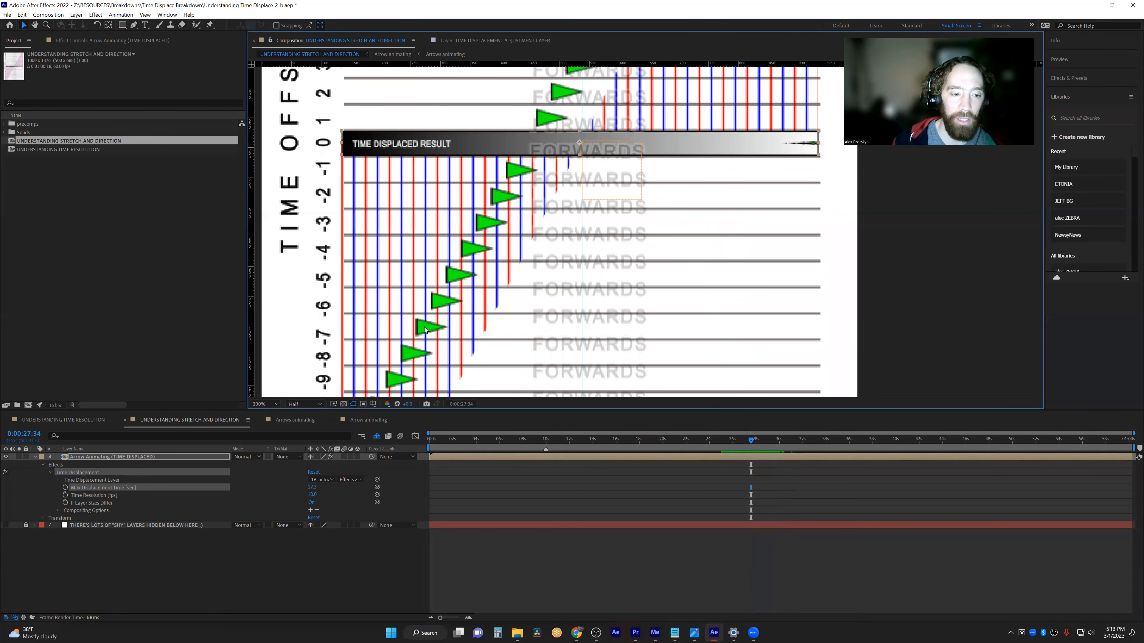
{"action": "key", "text": "comma"}
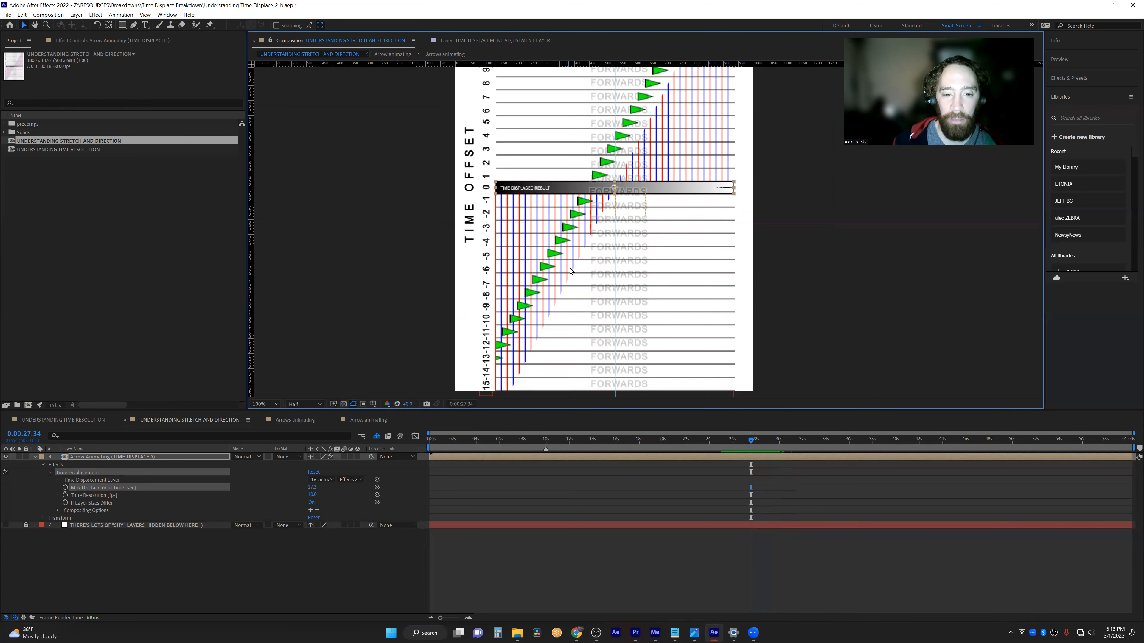
{"action": "left_click_drag", "start_coordinate": [636, 127], "coordinate": [627, 195]}
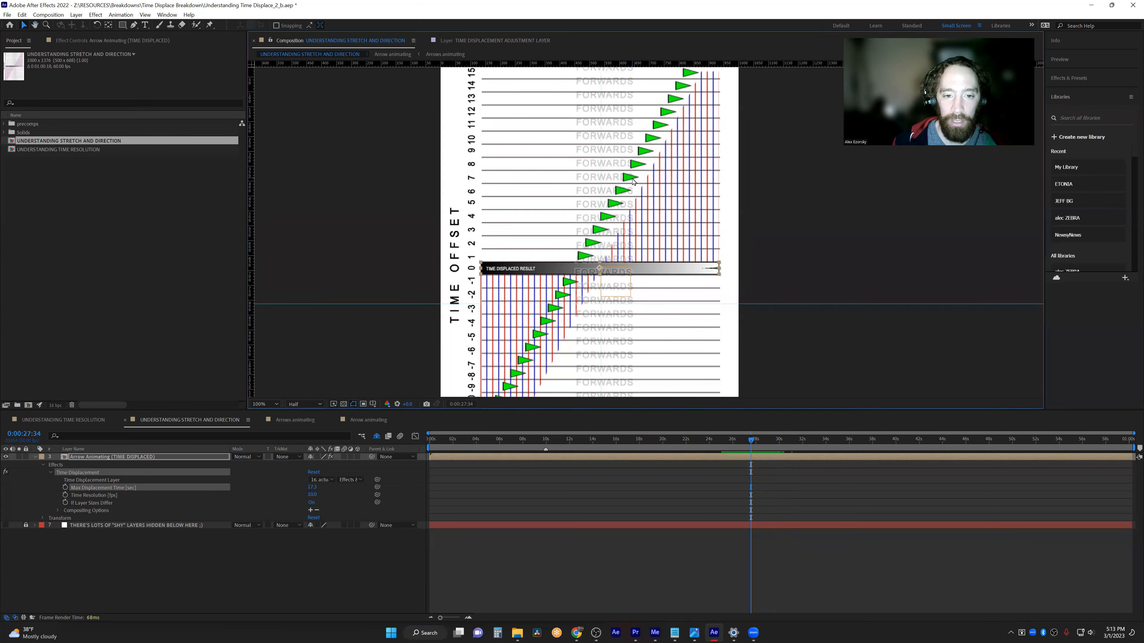
{"action": "left_click_drag", "start_coordinate": [675, 116], "coordinate": [662, 140]}
{"action": "key", "text": "v"}
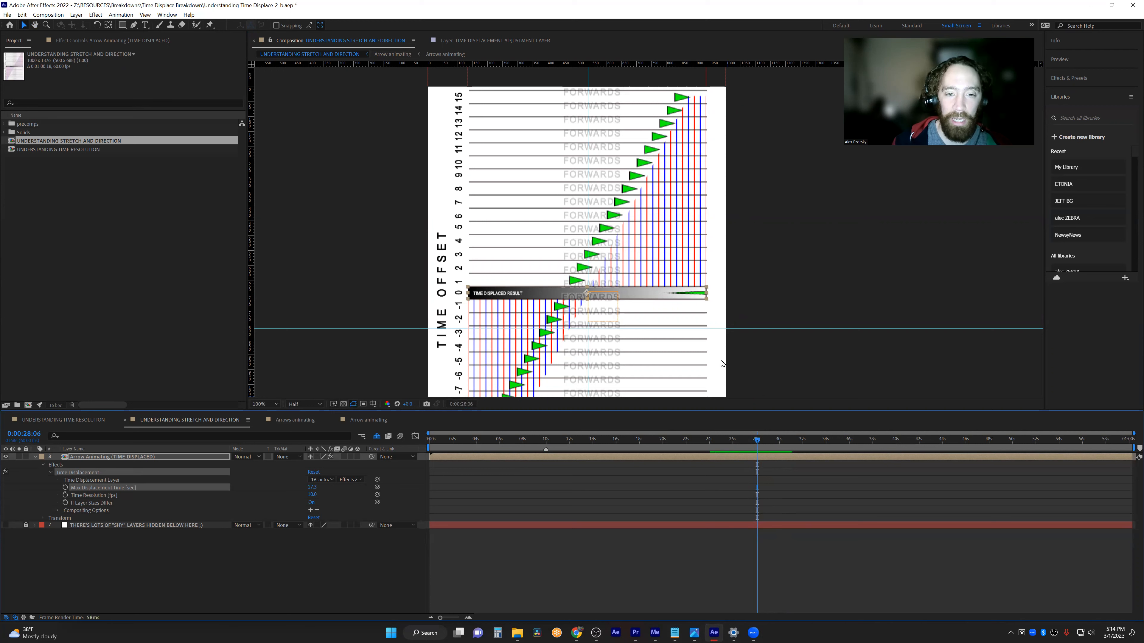
Scrub the composition from 0:00:28:13 to about 0:00:29:47 and back to watch the displaced arrow stretch.
{"action": "left_click", "coordinate": [759, 441]}
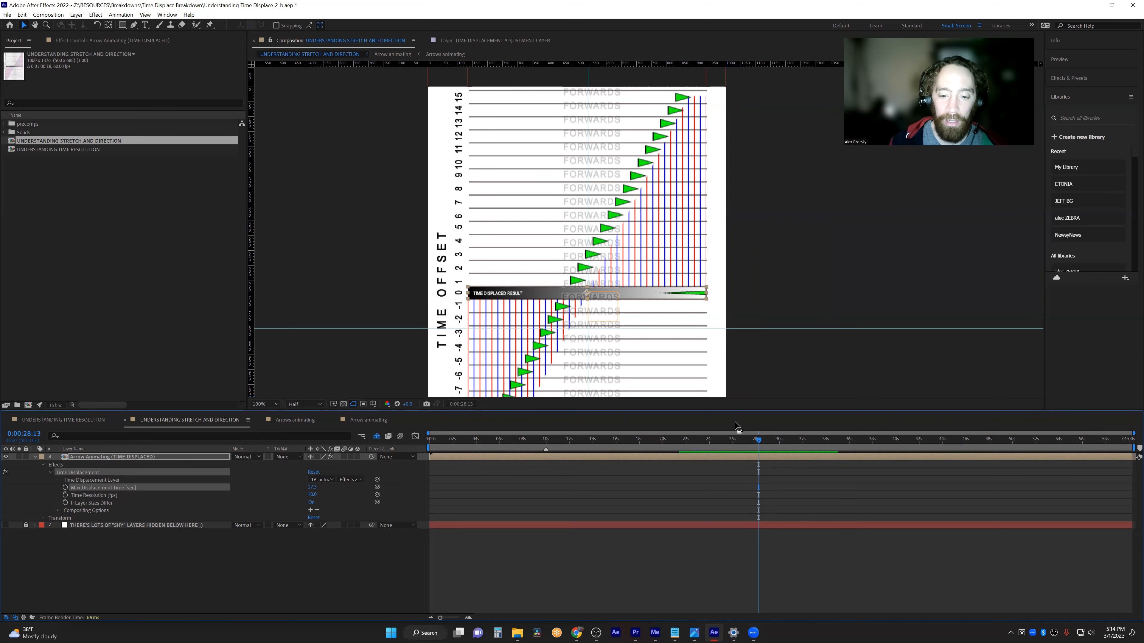
{"action": "left_click", "coordinate": [762, 441]}
{"action": "left_click_drag", "start_coordinate": [765, 442], "coordinate": [777, 443]}
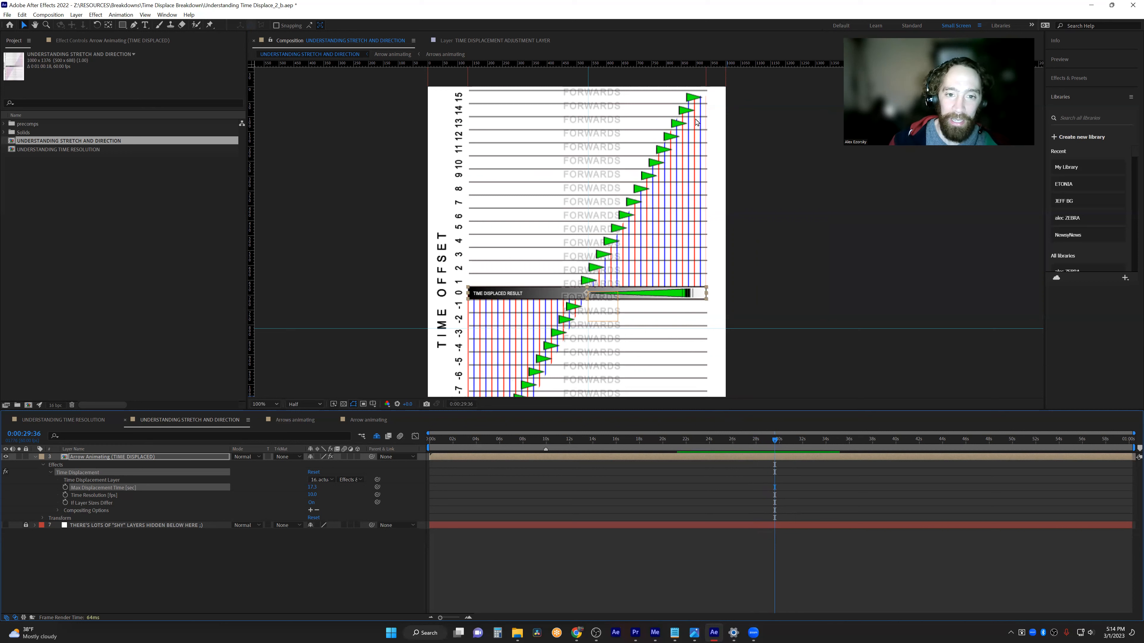
{"action": "left_click_drag", "start_coordinate": [777, 441], "coordinate": [777, 442]}
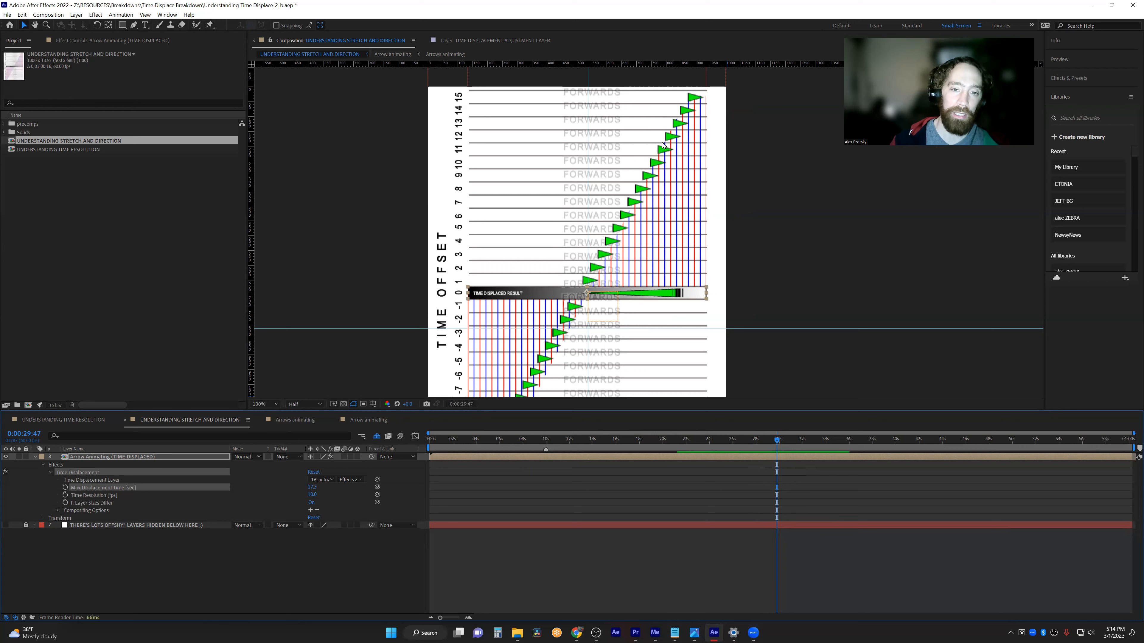
{"action": "mouse_move", "coordinate": [778, 443]}
{"action": "left_mouse_down"}
{"action": "mouse_move", "coordinate": [820, 444]}
{"action": "mouse_move", "coordinate": [759, 441]}
{"action": "mouse_move", "coordinate": [822, 450]}
{"action": "mouse_move", "coordinate": [757, 433]}
{"action": "left_mouse_up"}
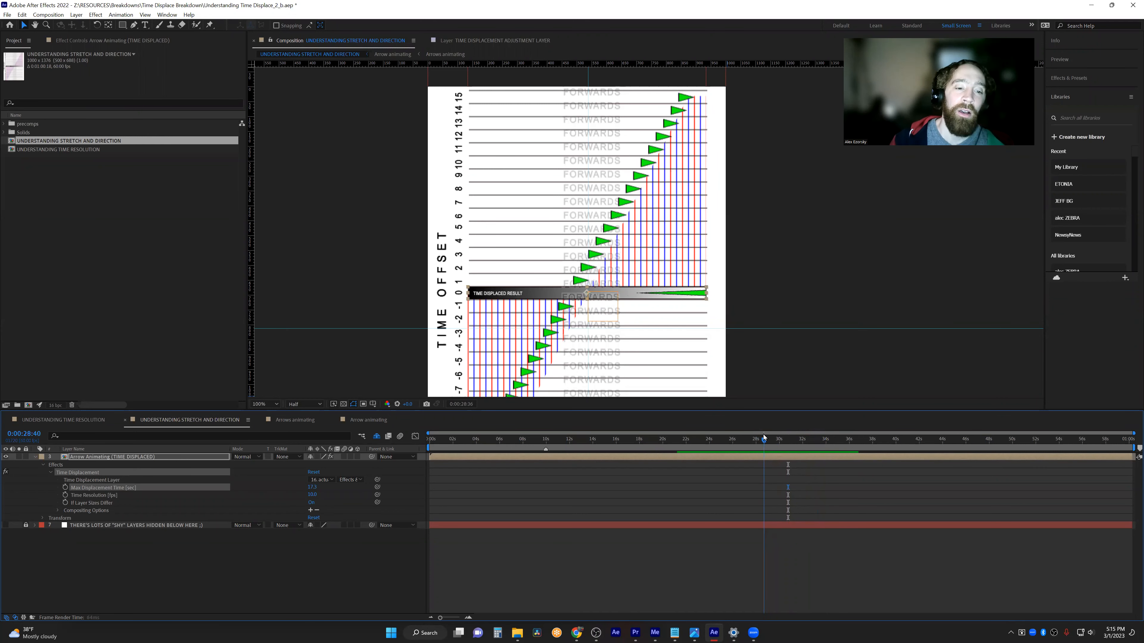
Try a much higher Time Resolution, lower it to below 10 fps, and set the Max Displacement Time to 5 seconds.
{"action": "left_click_drag", "start_coordinate": [310, 495], "coordinate": [333, 494]}
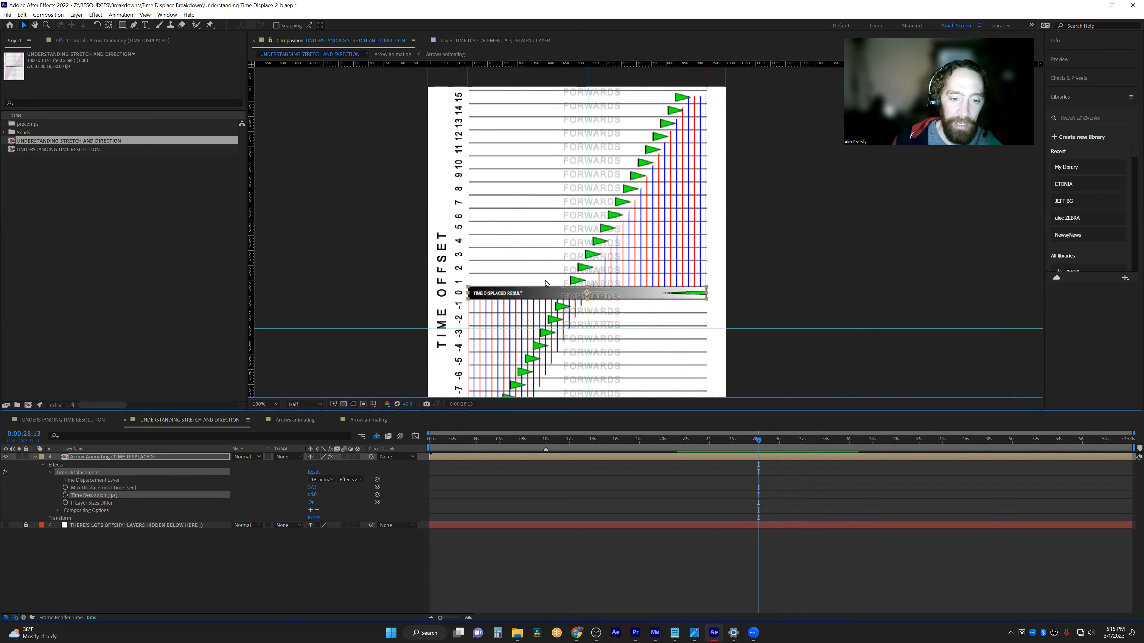
{"action": "mouse_move", "coordinate": [311, 495]}
{"action": "left_mouse_down"}
{"action": "mouse_move", "coordinate": [282, 499]}
{"action": "mouse_move", "coordinate": [300, 494]}
{"action": "left_mouse_up"}
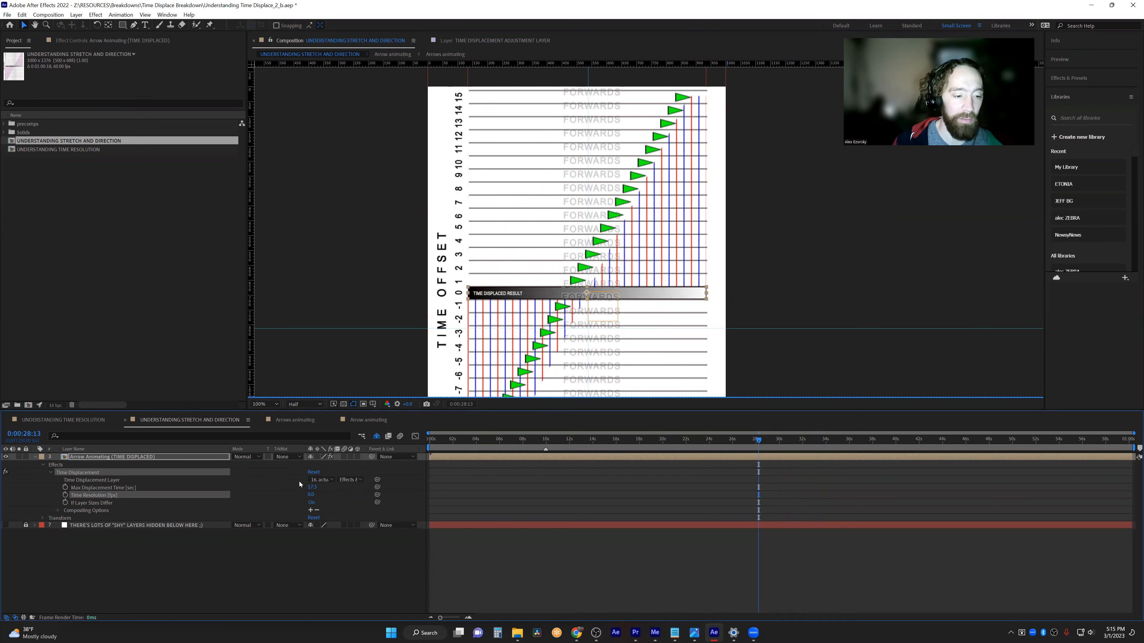
{"action": "left_click", "coordinate": [311, 487]}
{"action": "type", "text": "5"}
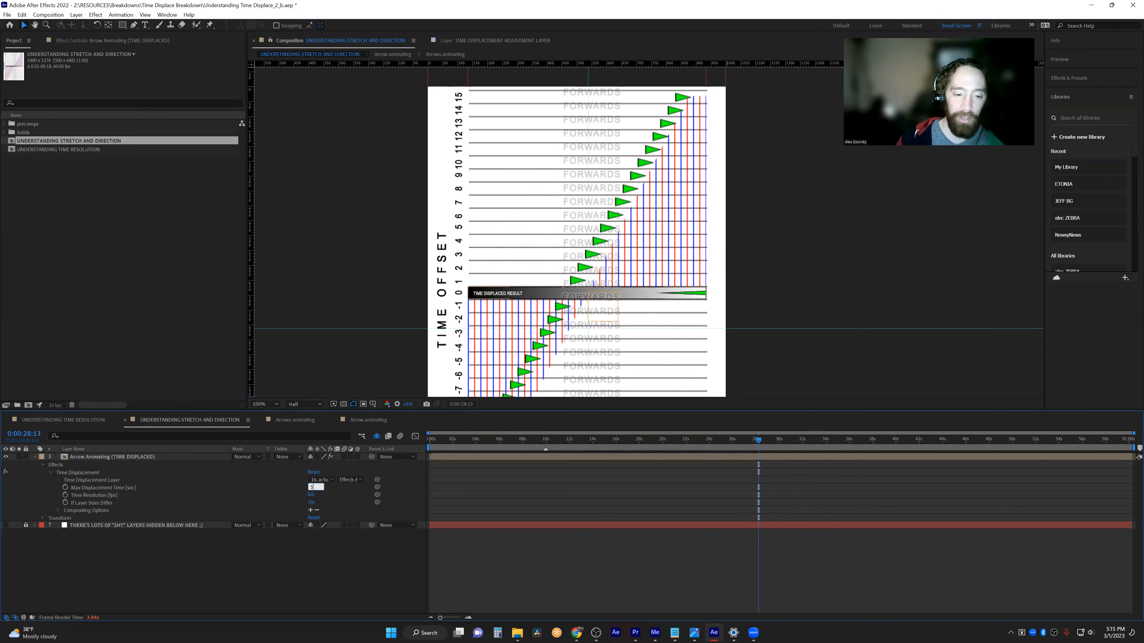
{"action": "key", "text": "Return"}
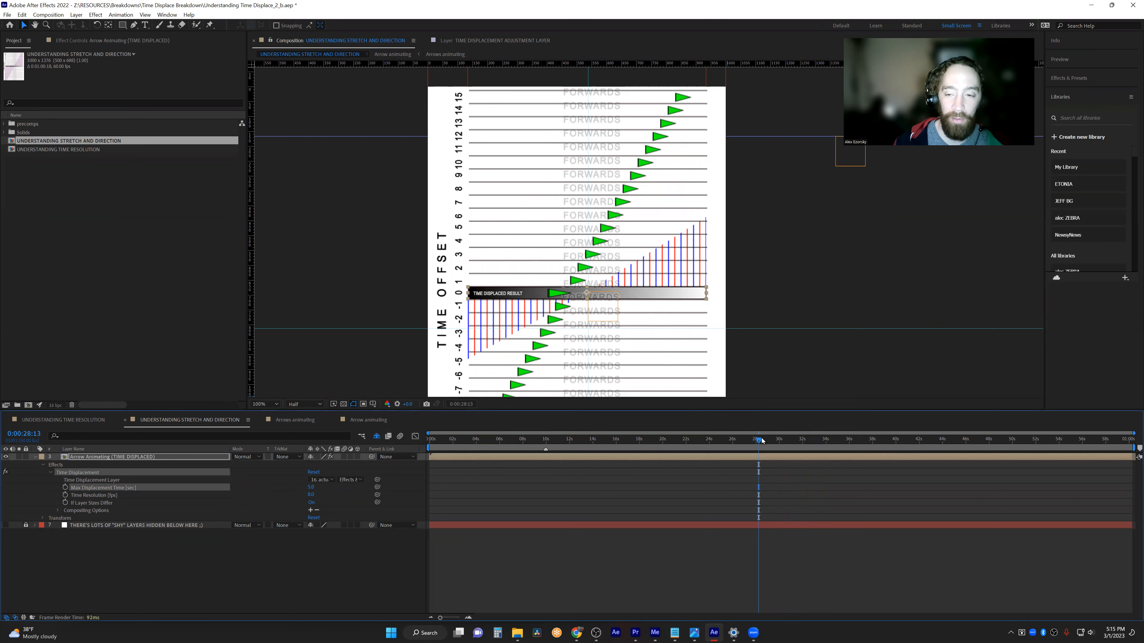